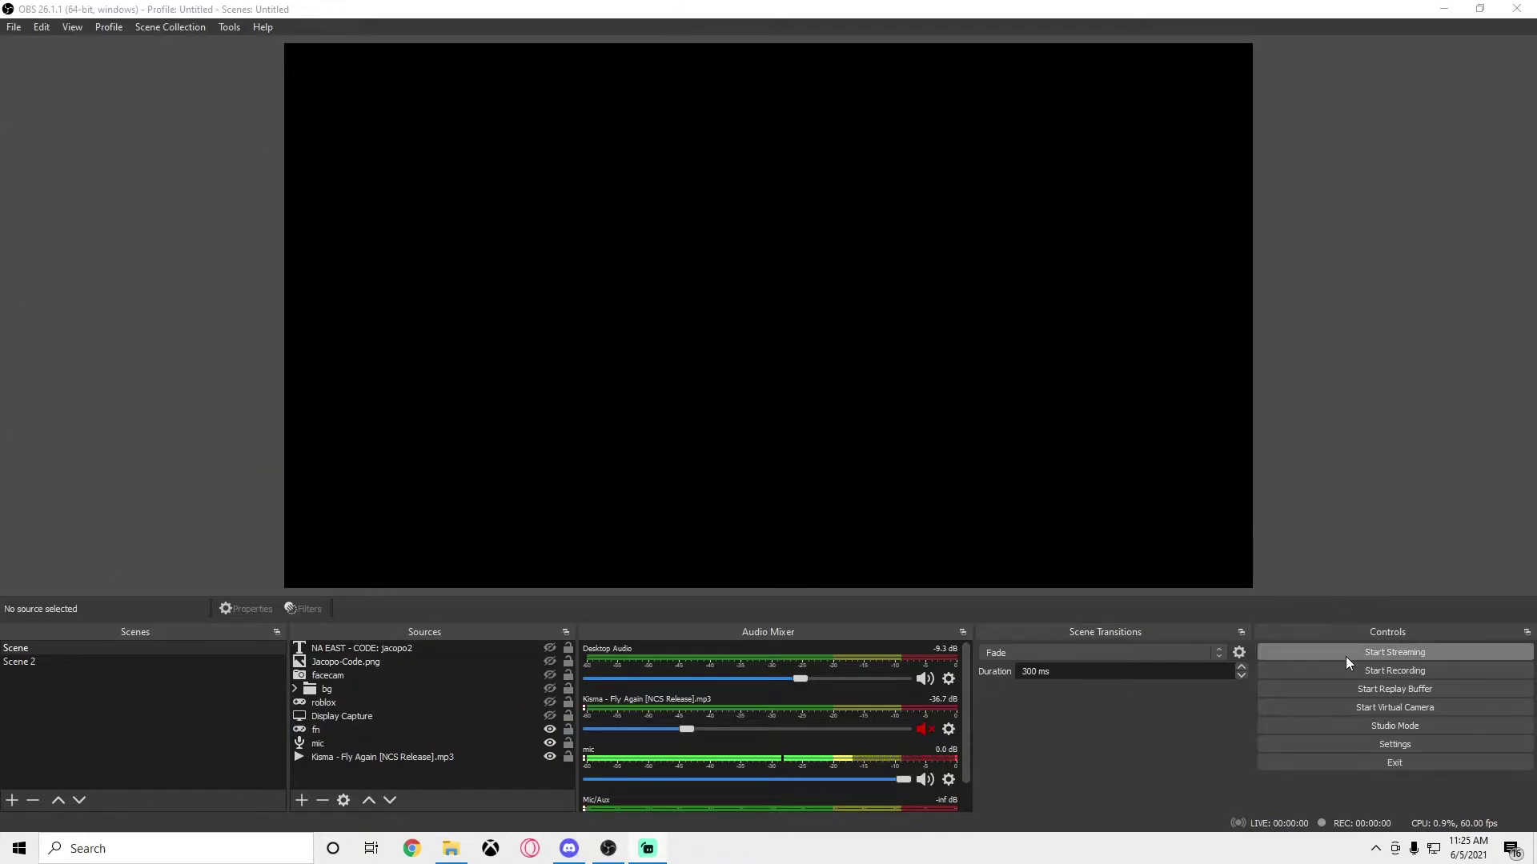
Open Settings and review the General page: English, Dark (Default) theme, snapping sensitivity 10.0
{"action": "left_click", "coordinate": [1348, 744]}
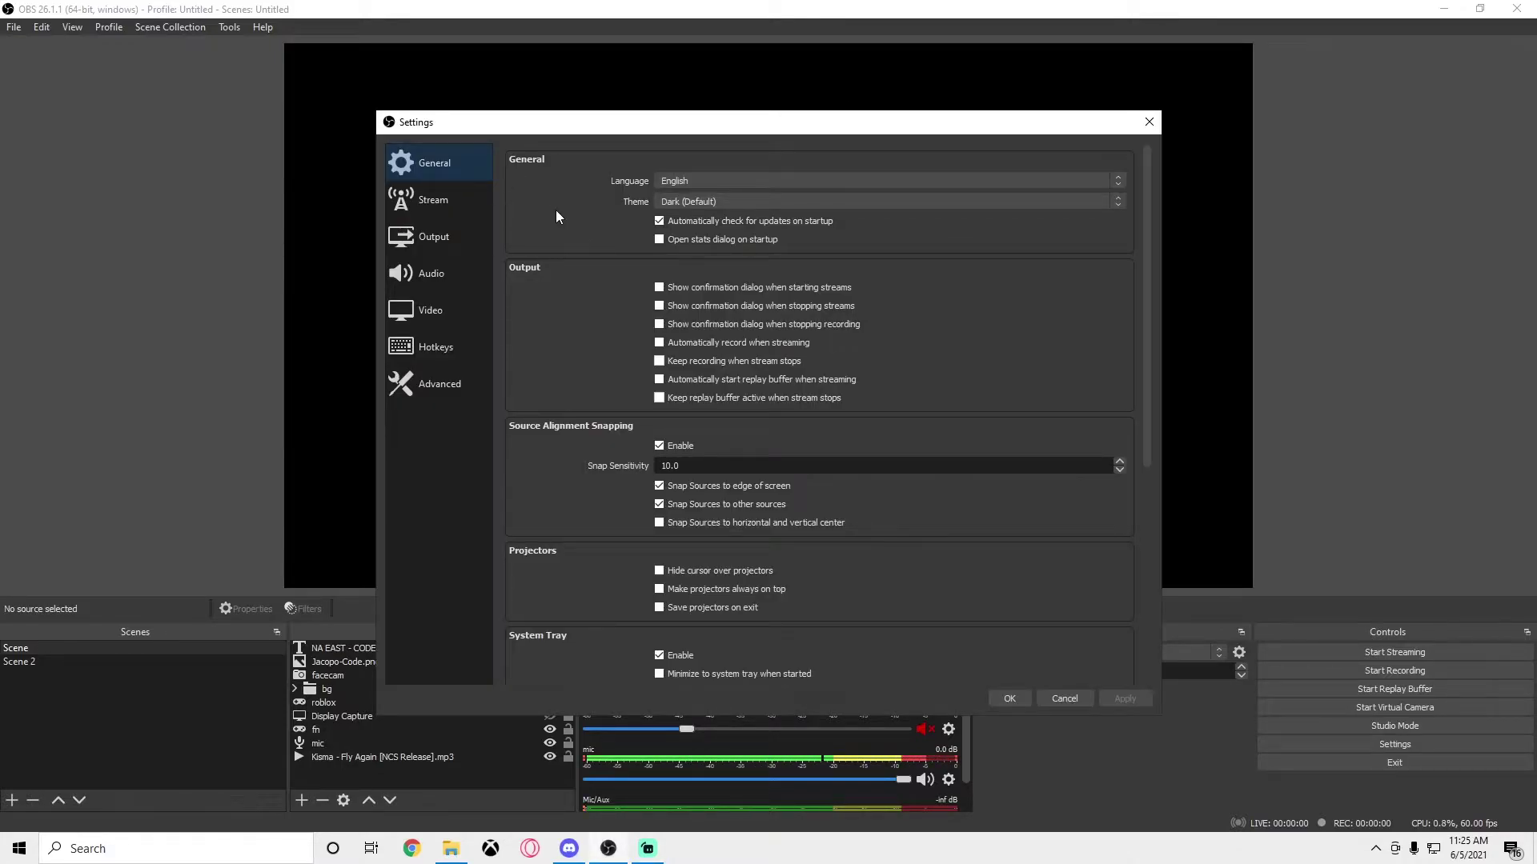
{"action": "scroll", "coordinate": [560, 211], "scroll_direction": "down", "scroll_amount": 6}
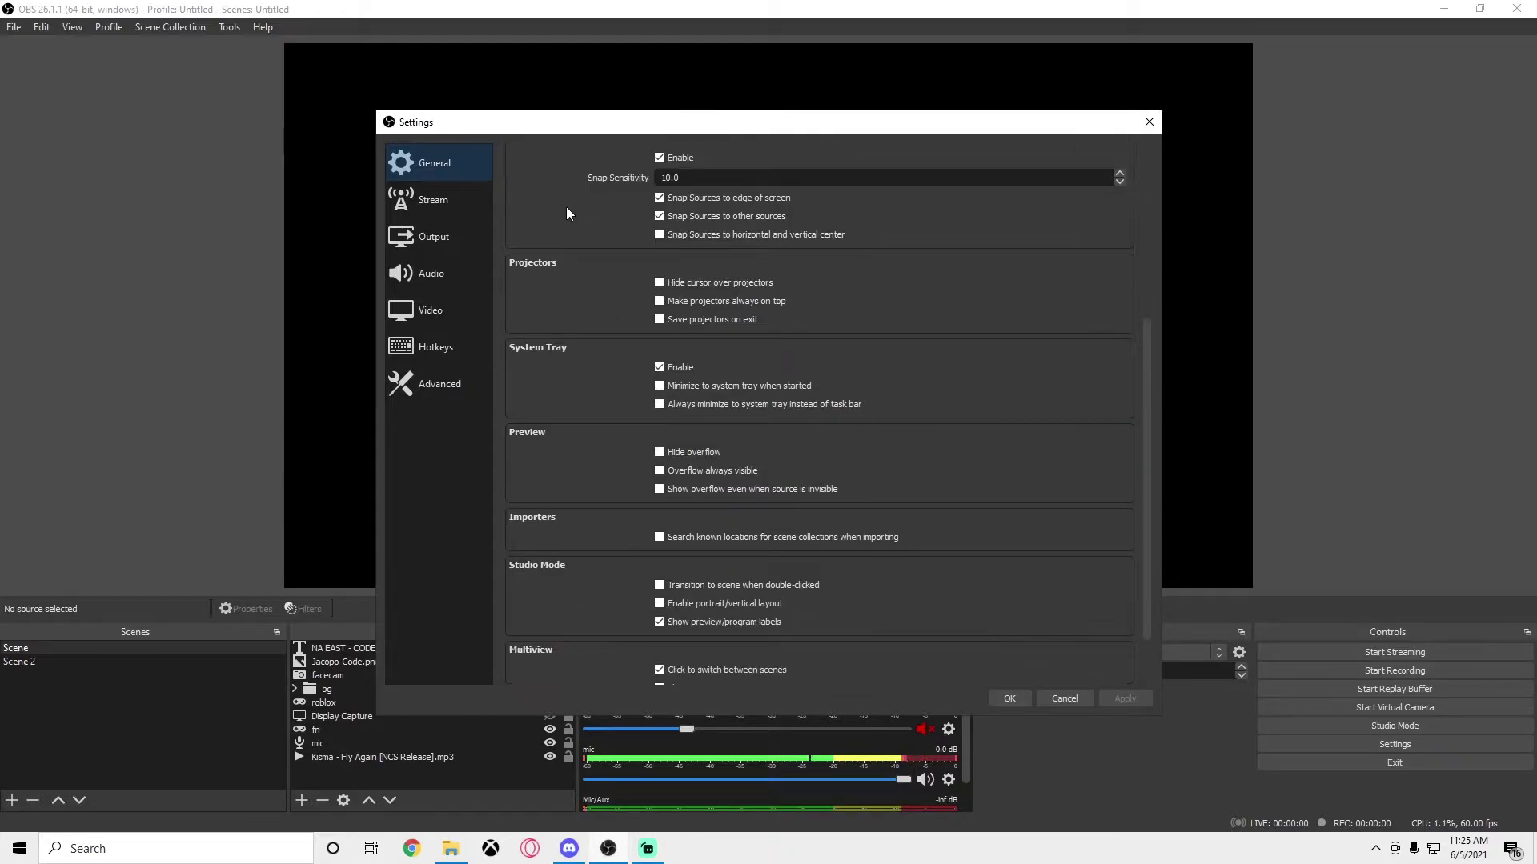
{"action": "scroll", "coordinate": [565, 207], "scroll_direction": "down", "scroll_amount": 1}
{"action": "scroll", "coordinate": [565, 209], "scroll_direction": "up", "scroll_amount": 7}
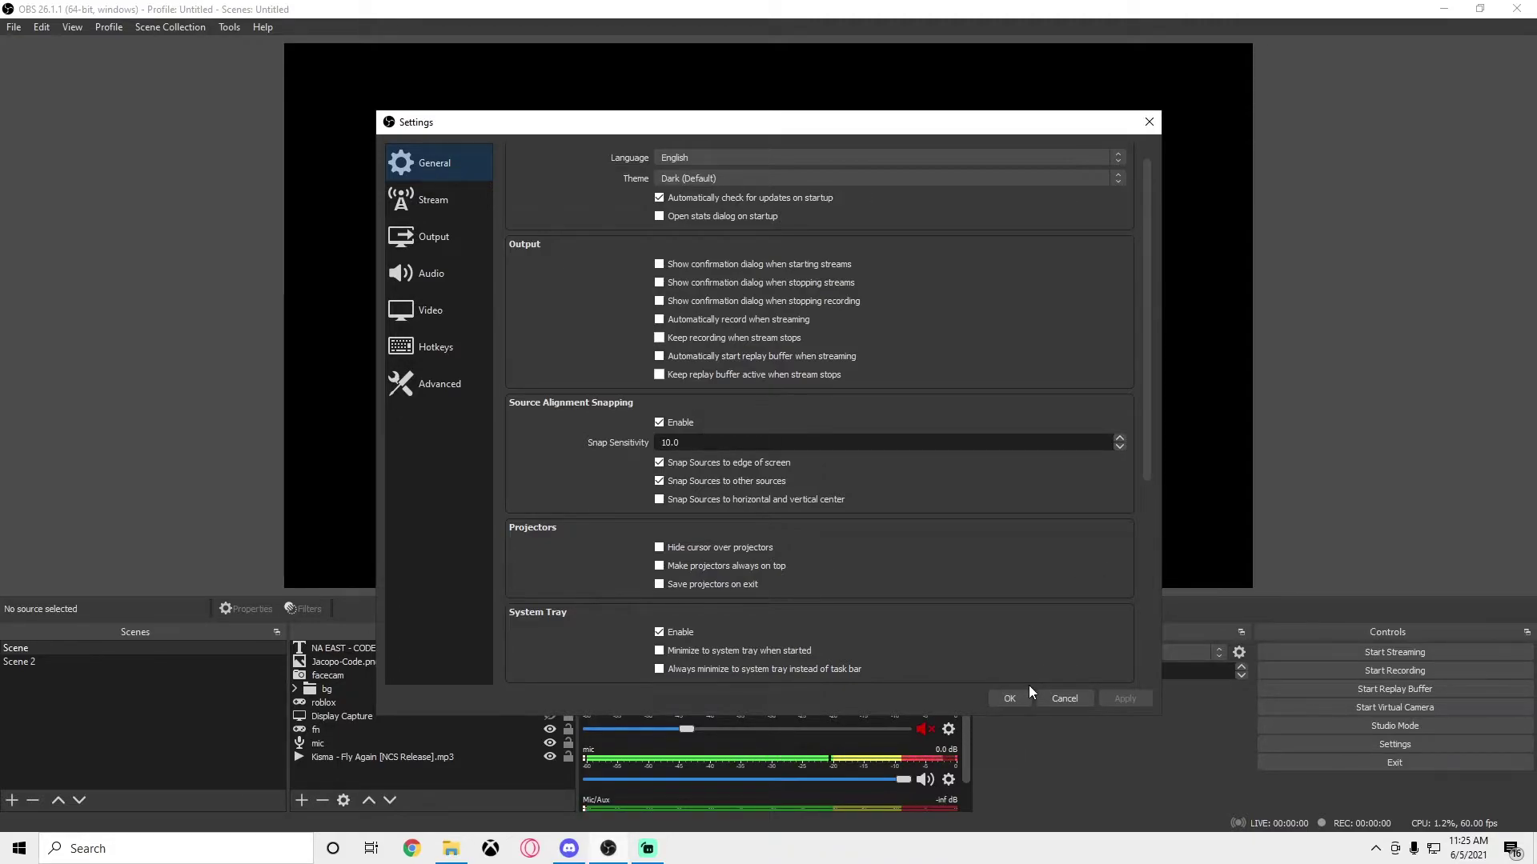
Close Settings, then move the Jacopo-Code.png image to the preview's left edge and hide it
{"action": "left_click", "coordinate": [1008, 697]}
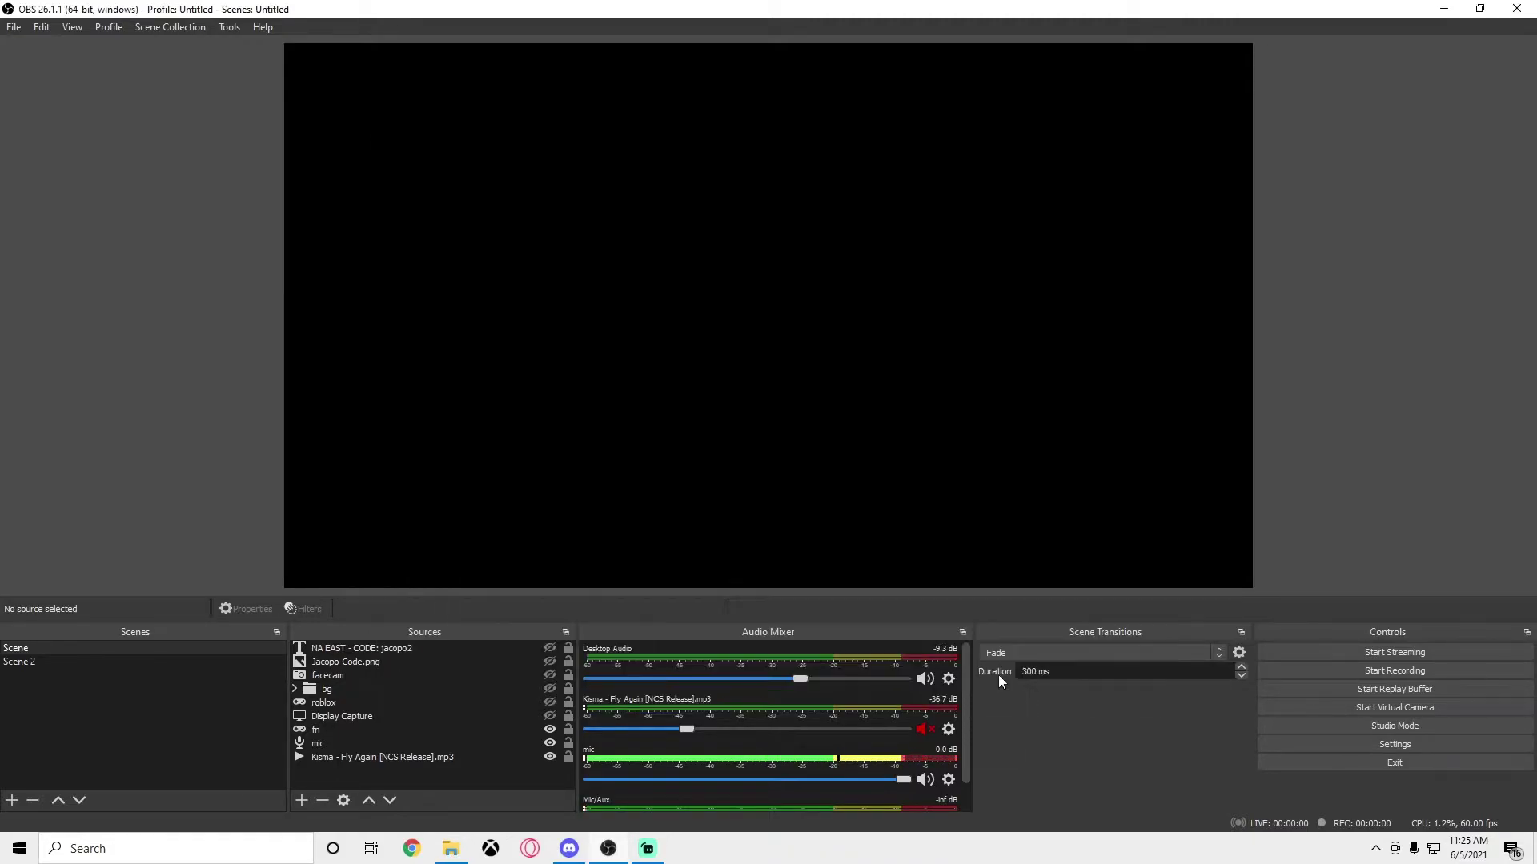
{"action": "left_click", "coordinate": [549, 662]}
{"action": "left_click", "coordinate": [328, 399]}
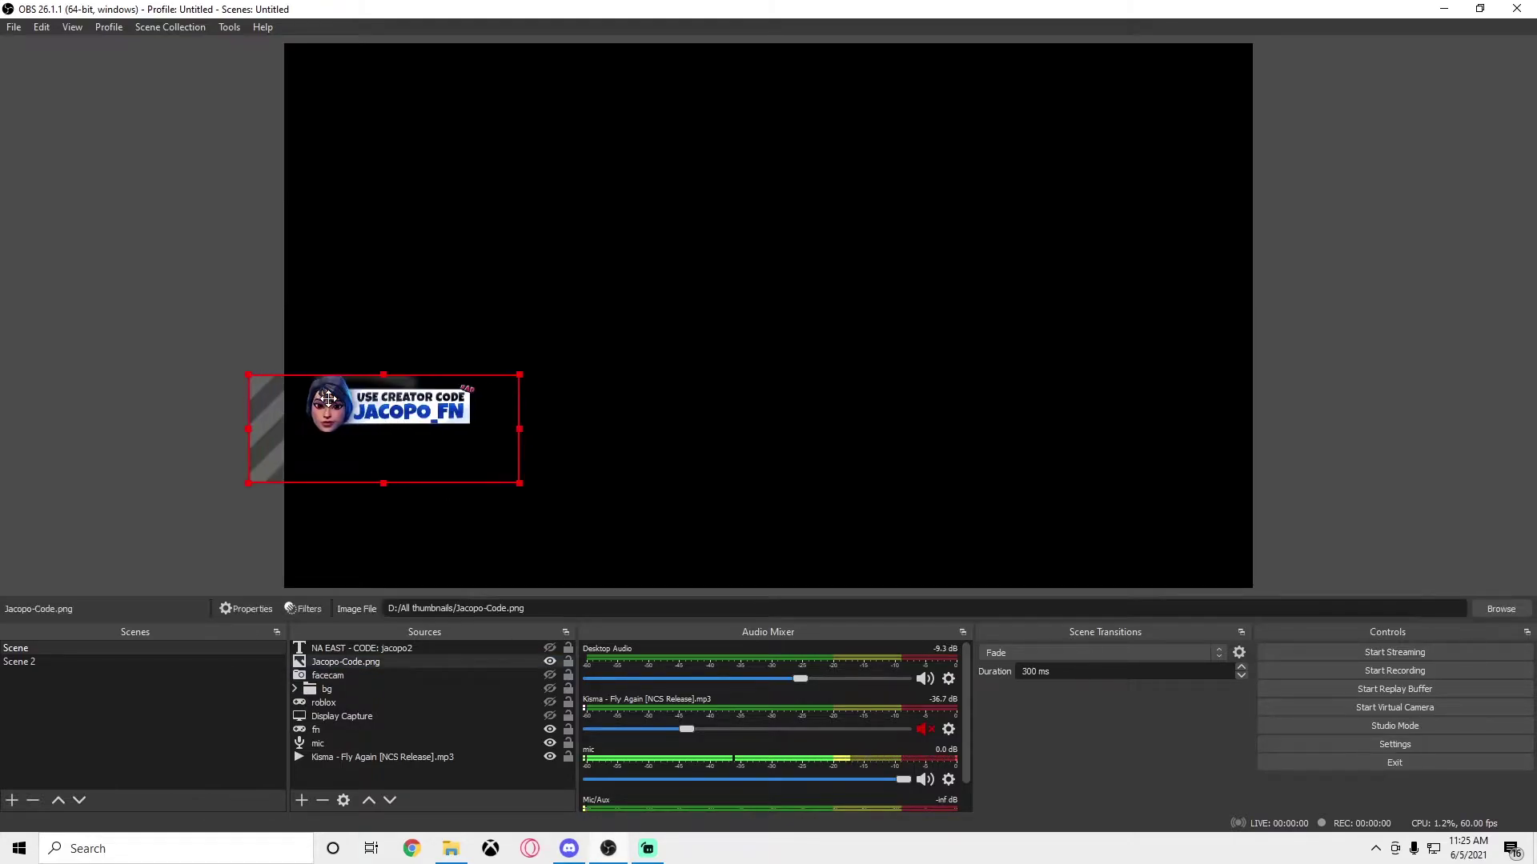
{"action": "left_click_drag", "start_coordinate": [329, 399], "coordinate": [365, 402]}
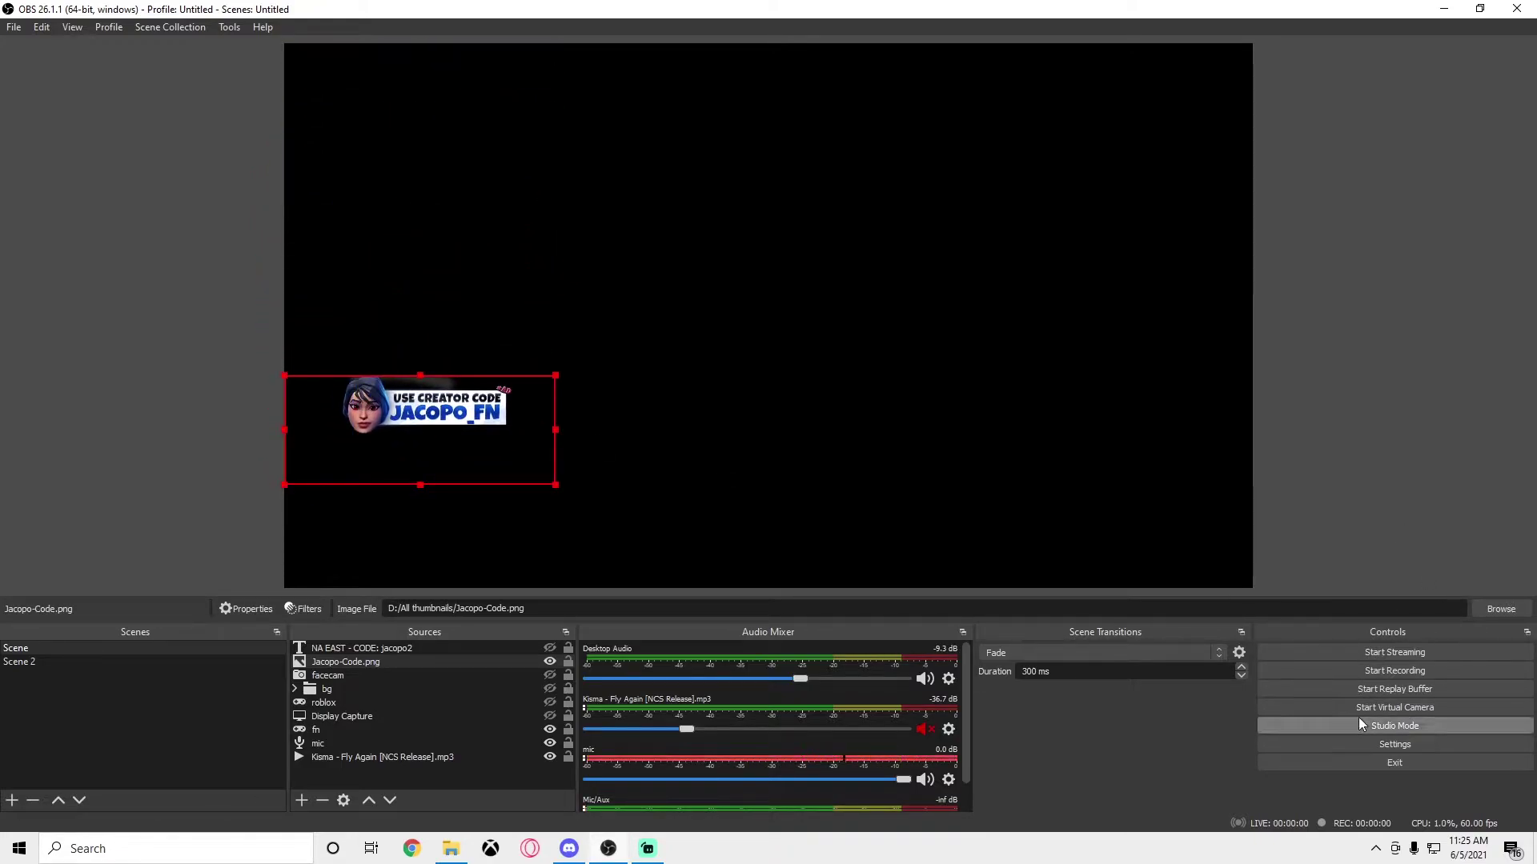
{"action": "left_click", "coordinate": [549, 662]}
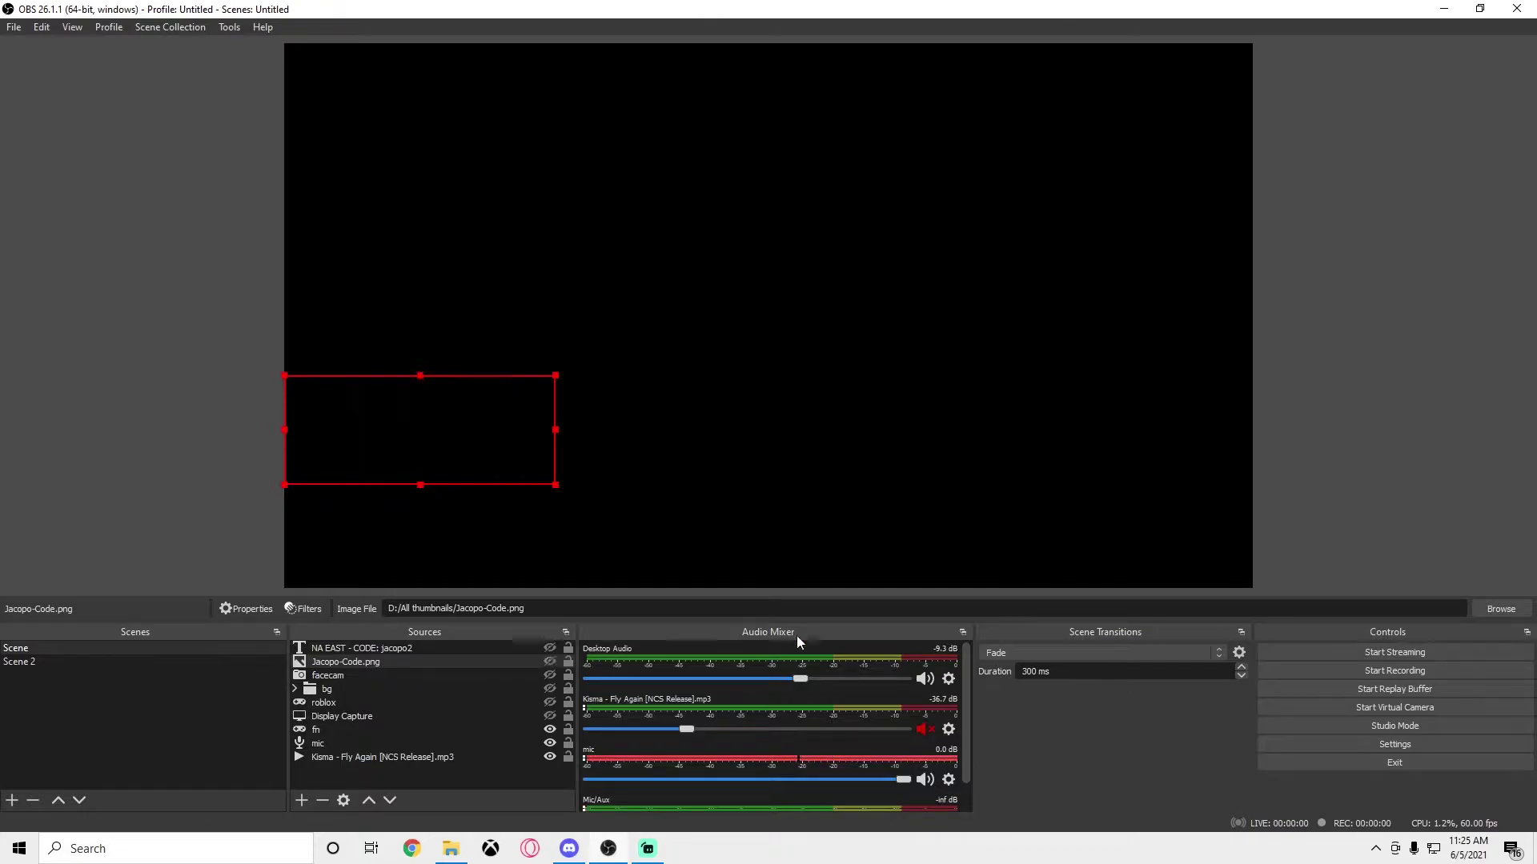
Reopen Settings and check the Stream page's service list, leaving YouTube - RTMPS
{"action": "left_click", "coordinate": [1316, 744]}
{"action": "scroll", "coordinate": [584, 236], "scroll_direction": "down", "scroll_amount": 5}
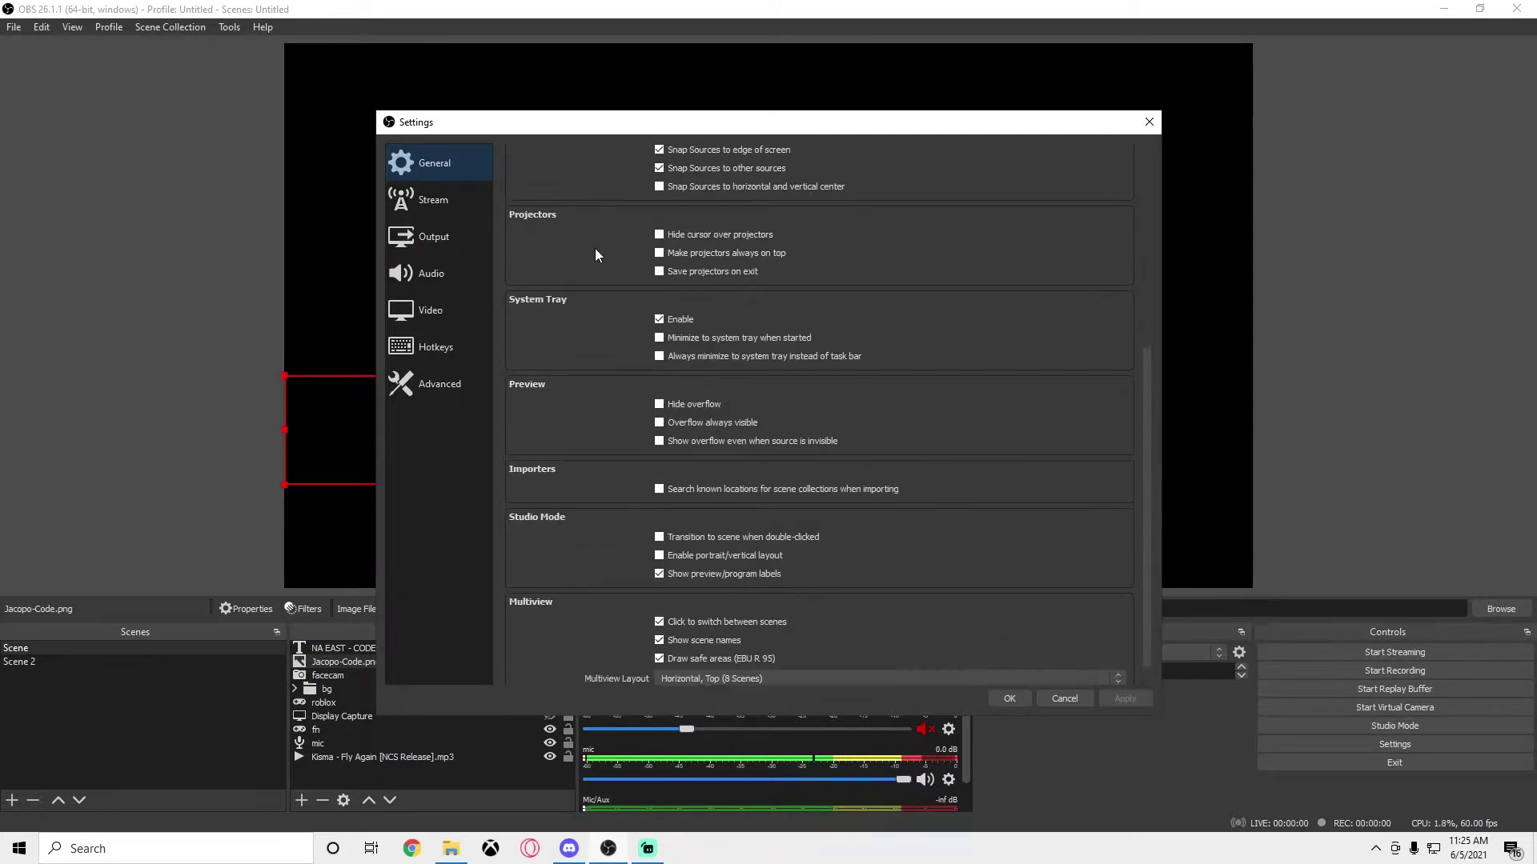
{"action": "scroll", "coordinate": [595, 250], "scroll_direction": "down", "scroll_amount": 1}
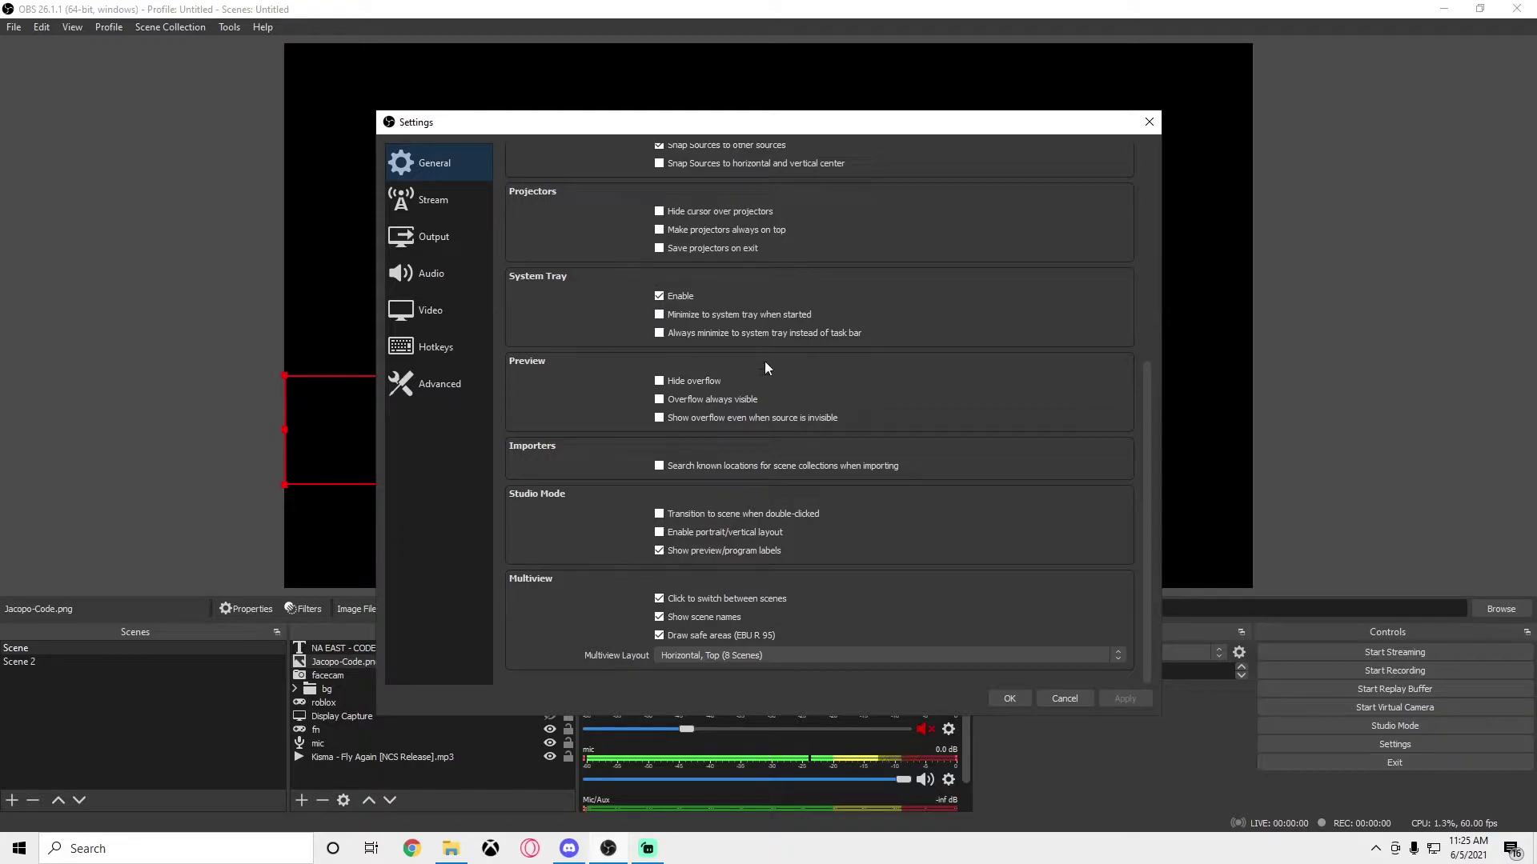
{"action": "left_click", "coordinate": [440, 208]}
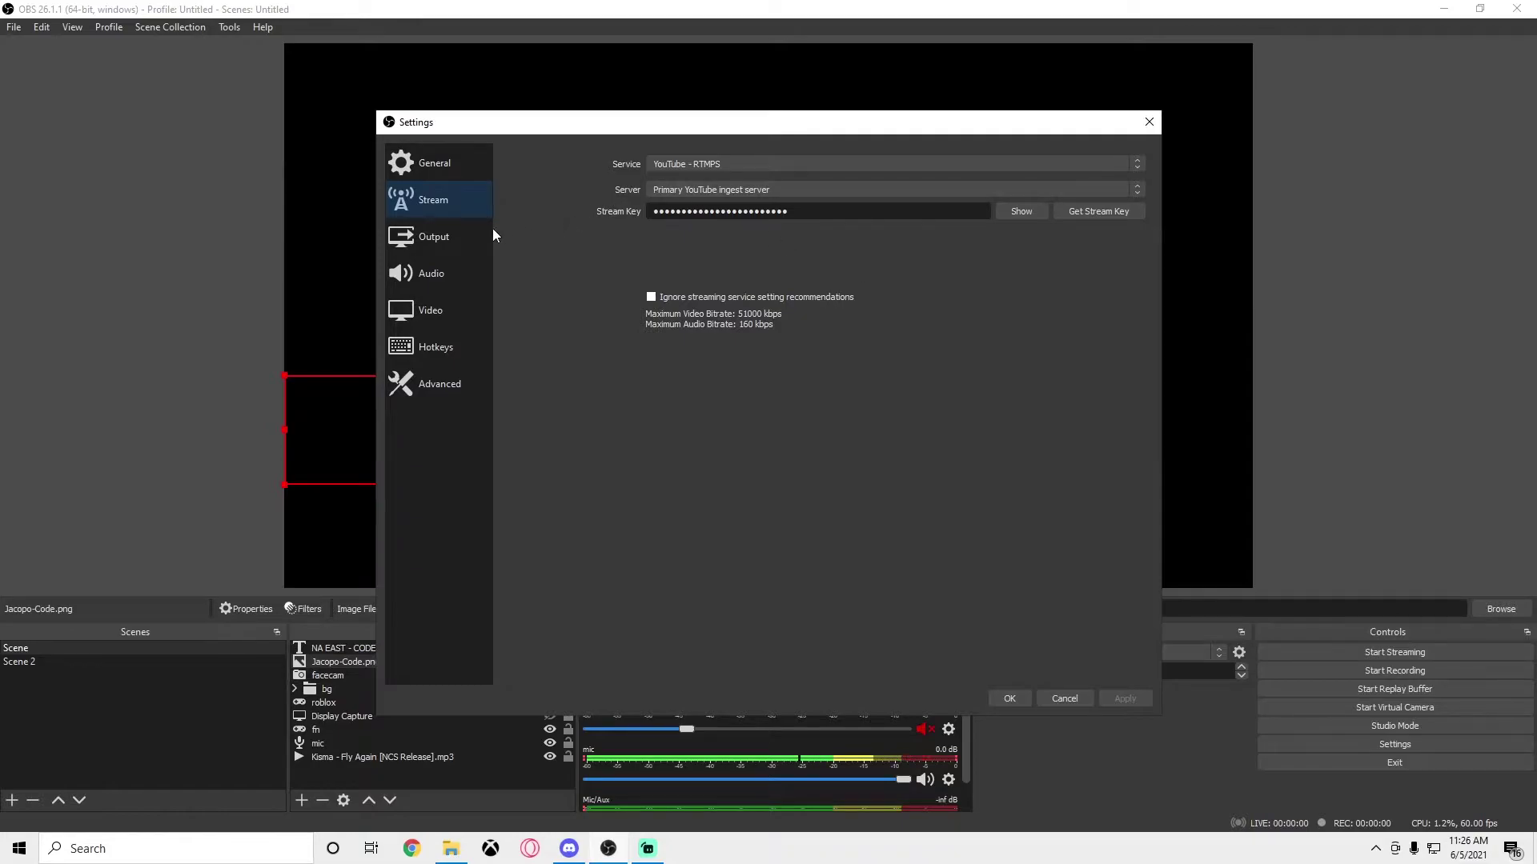
{"action": "left_click", "coordinate": [771, 163]}
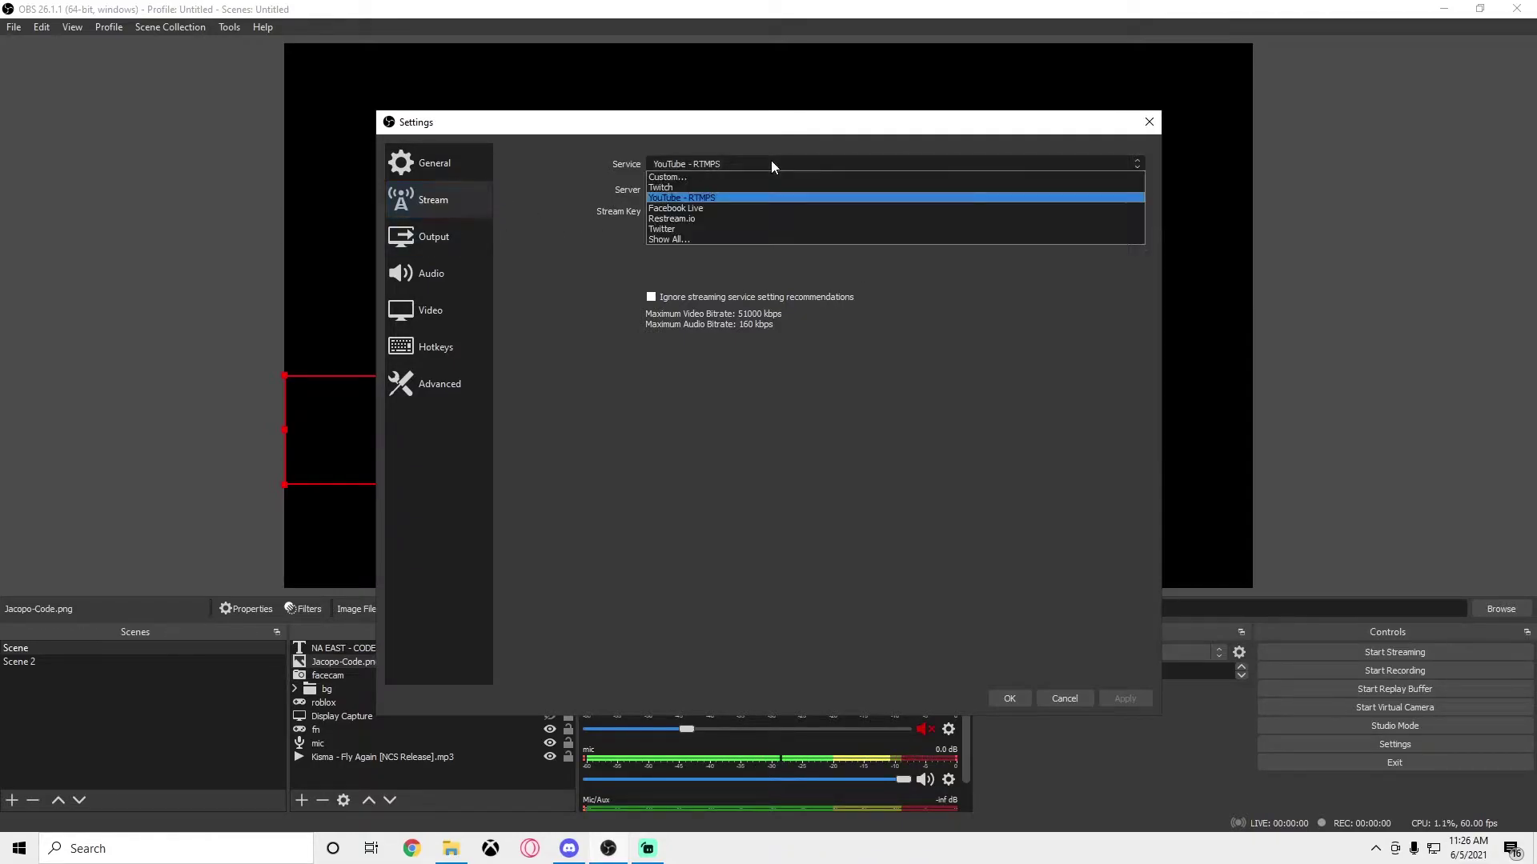
Keep YouTube - RTMPS and confirm NVIDIA NVENC H.264 (new) as the streaming encoder
{"action": "left_click", "coordinate": [415, 220]}
{"action": "left_click", "coordinate": [416, 224]}
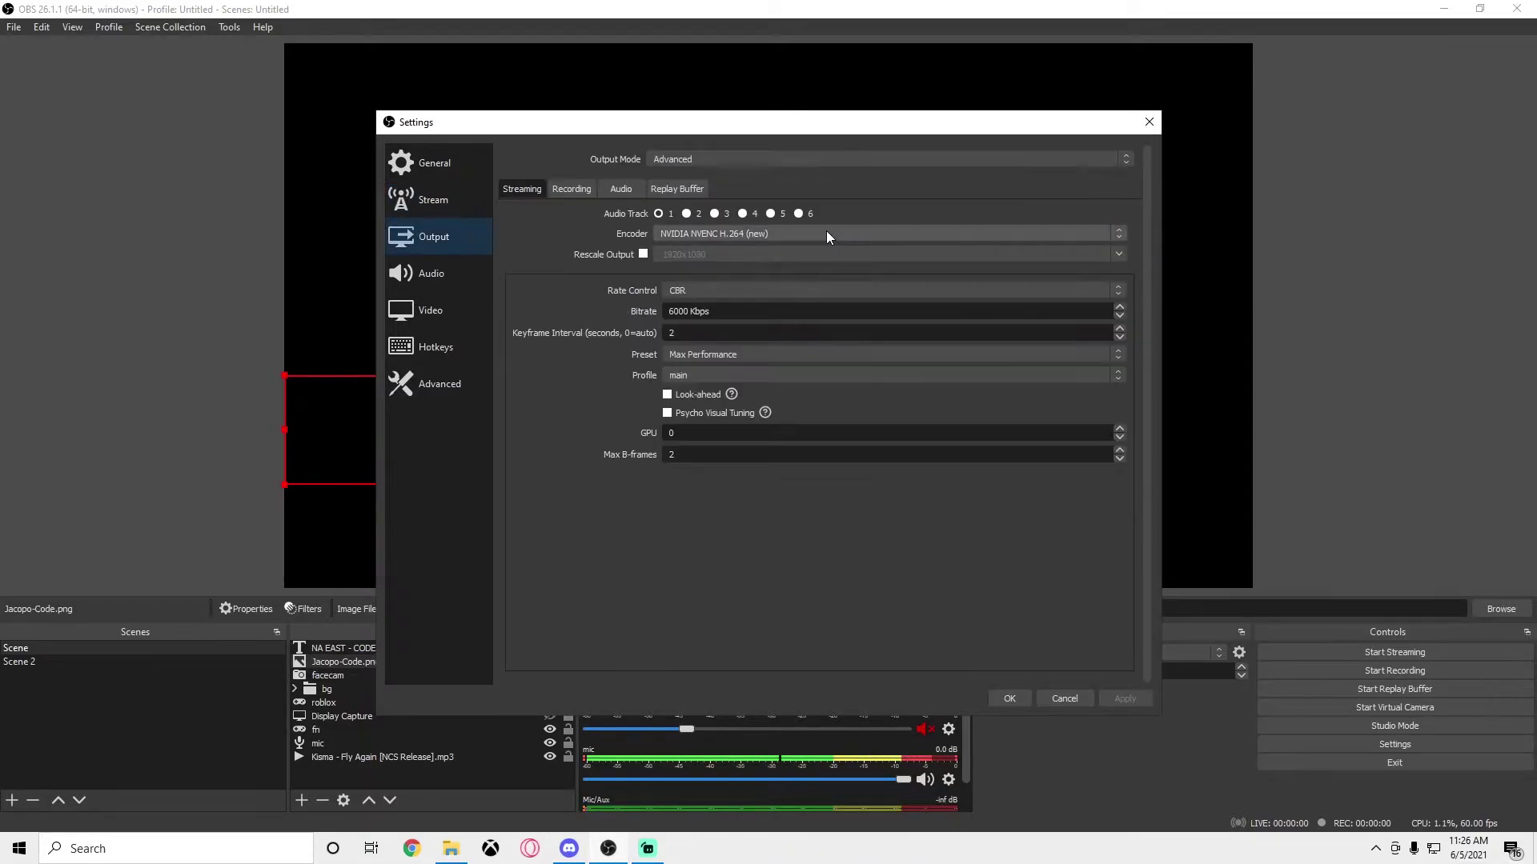
{"action": "left_click", "coordinate": [707, 232]}
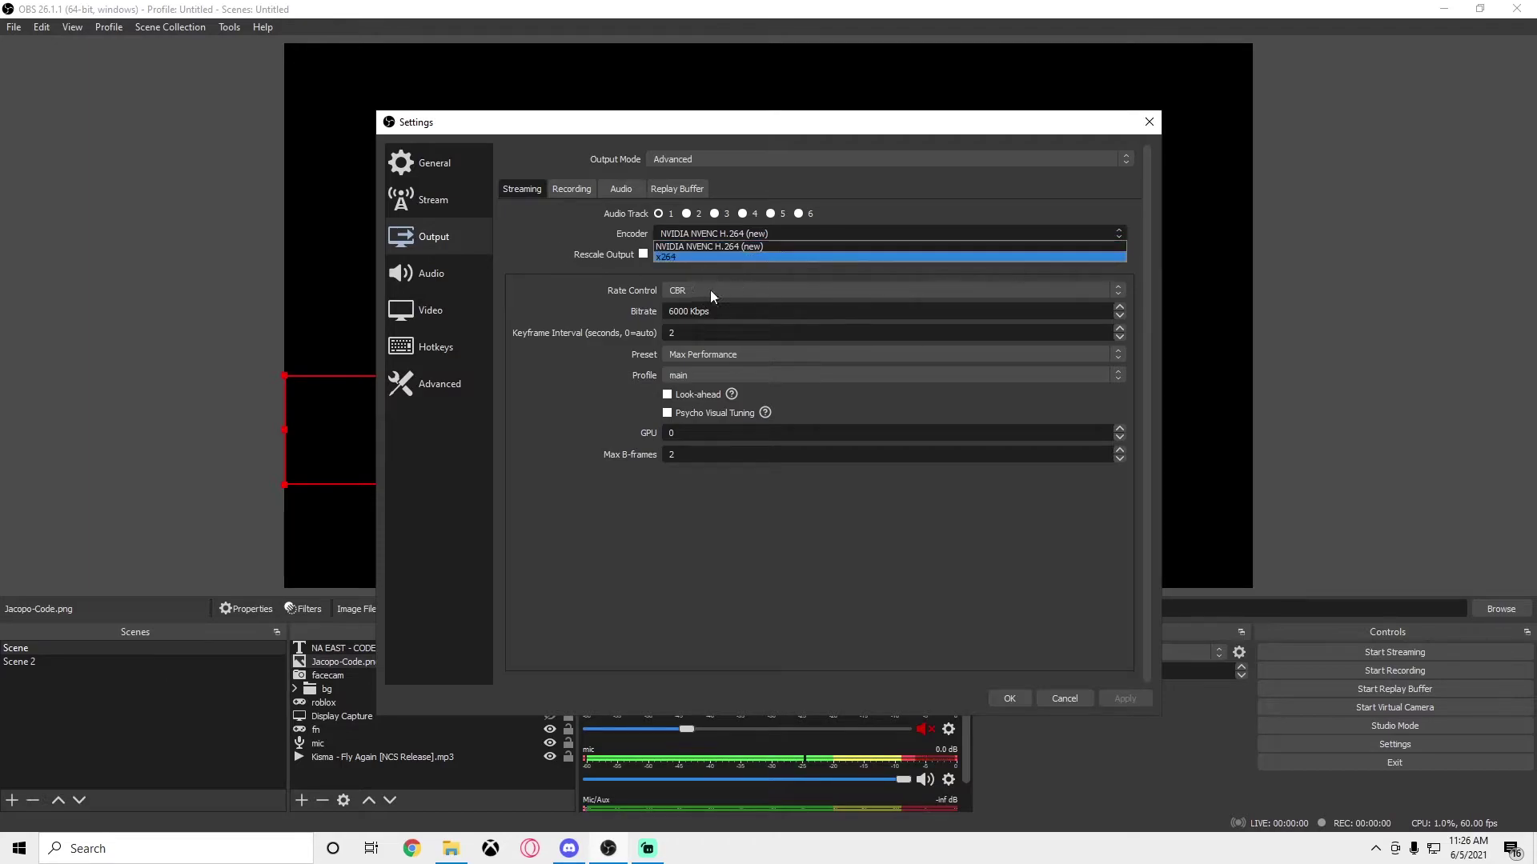
{"action": "left_click", "coordinate": [692, 247]}
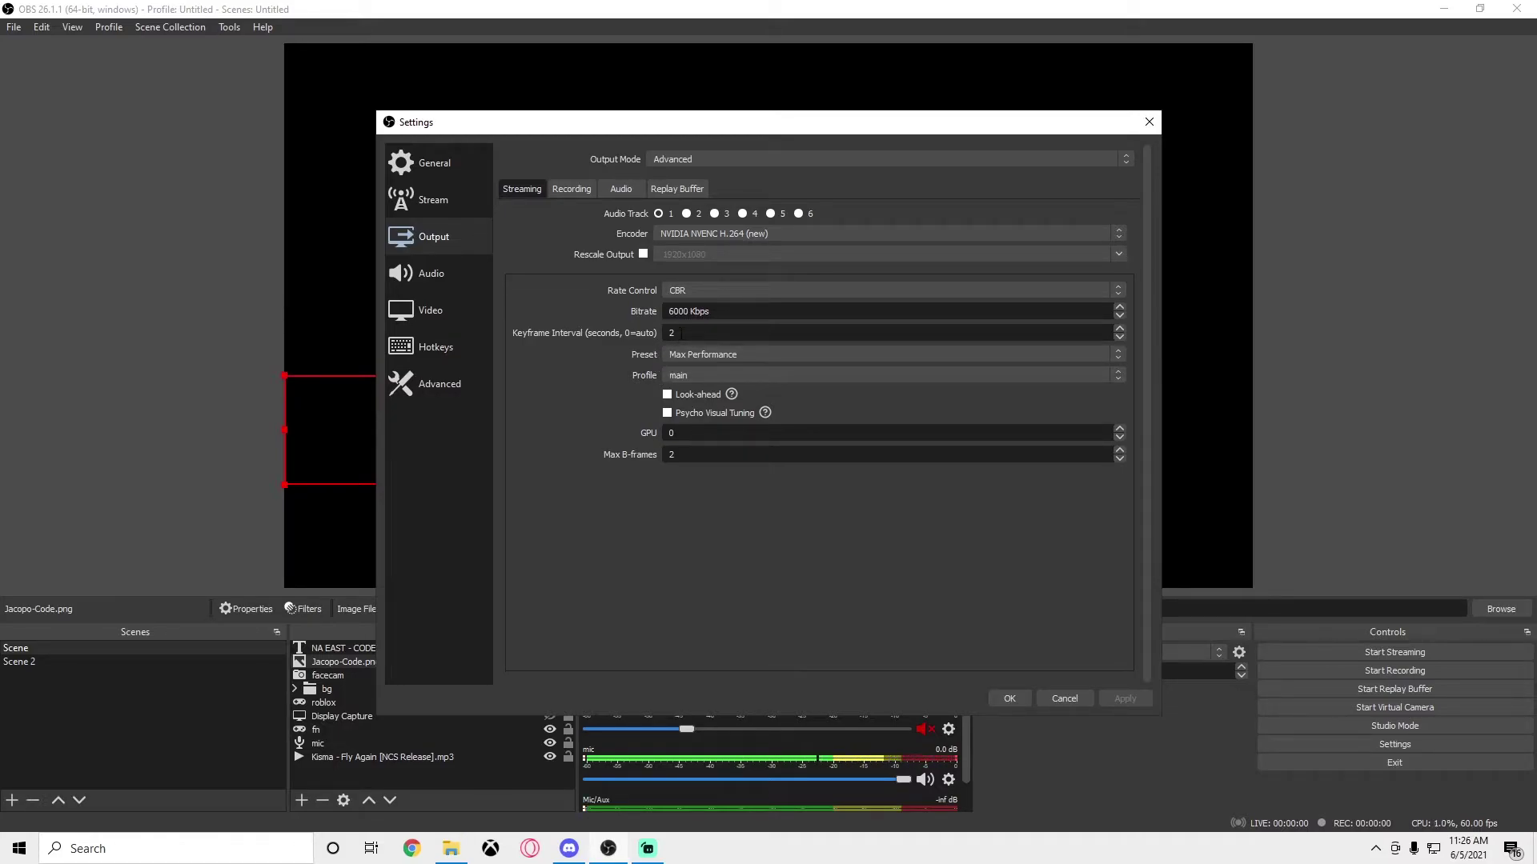
Keep the streaming preset at Max Performance, profile main, and rate control CBR
{"action": "left_click", "coordinate": [680, 355]}
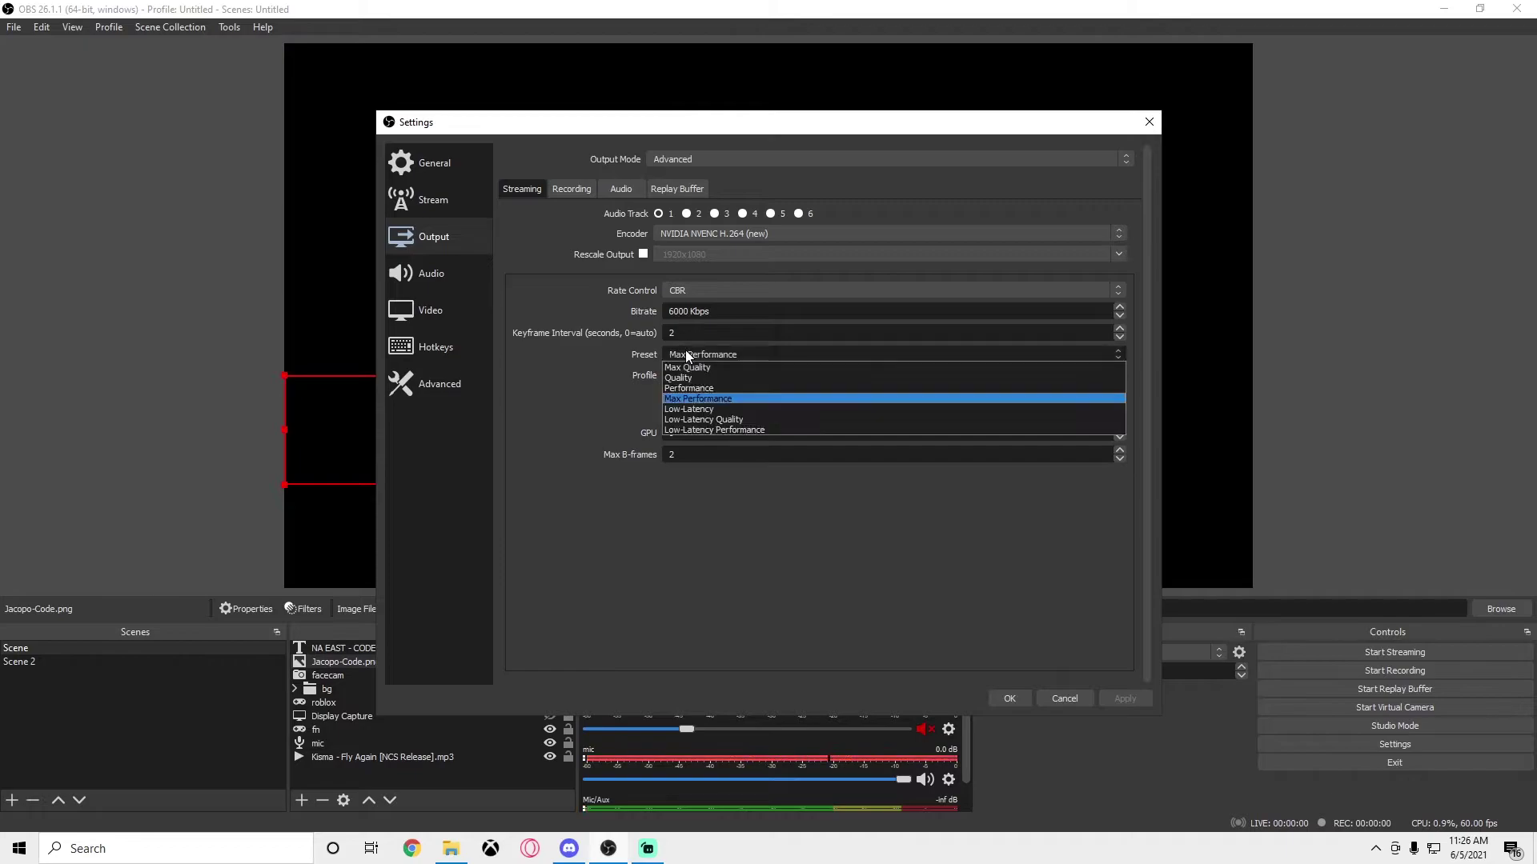
{"action": "left_click", "coordinate": [544, 373]}
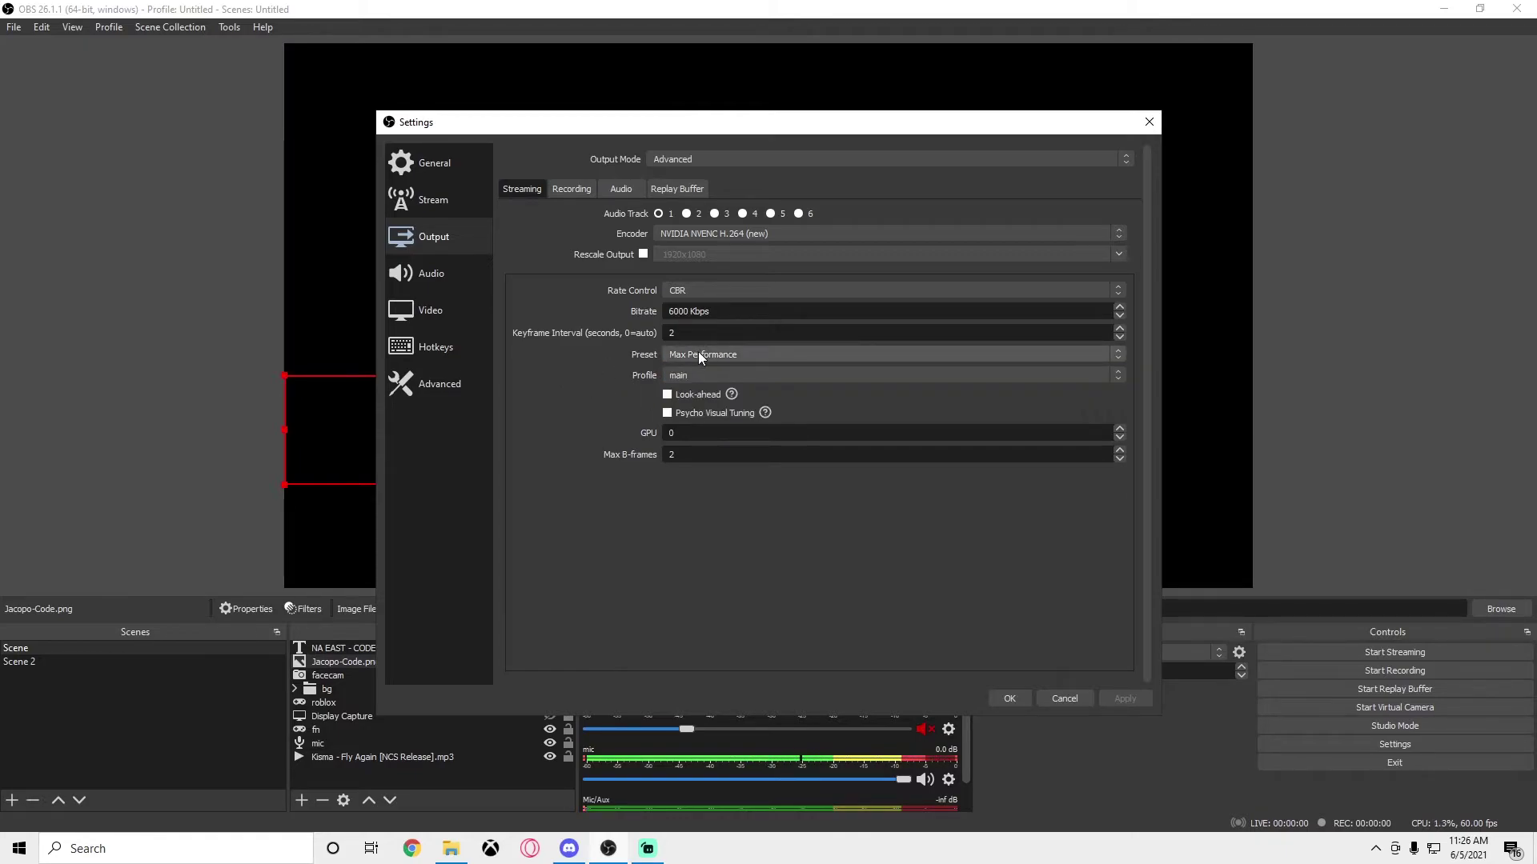
{"action": "left_click", "coordinate": [696, 354]}
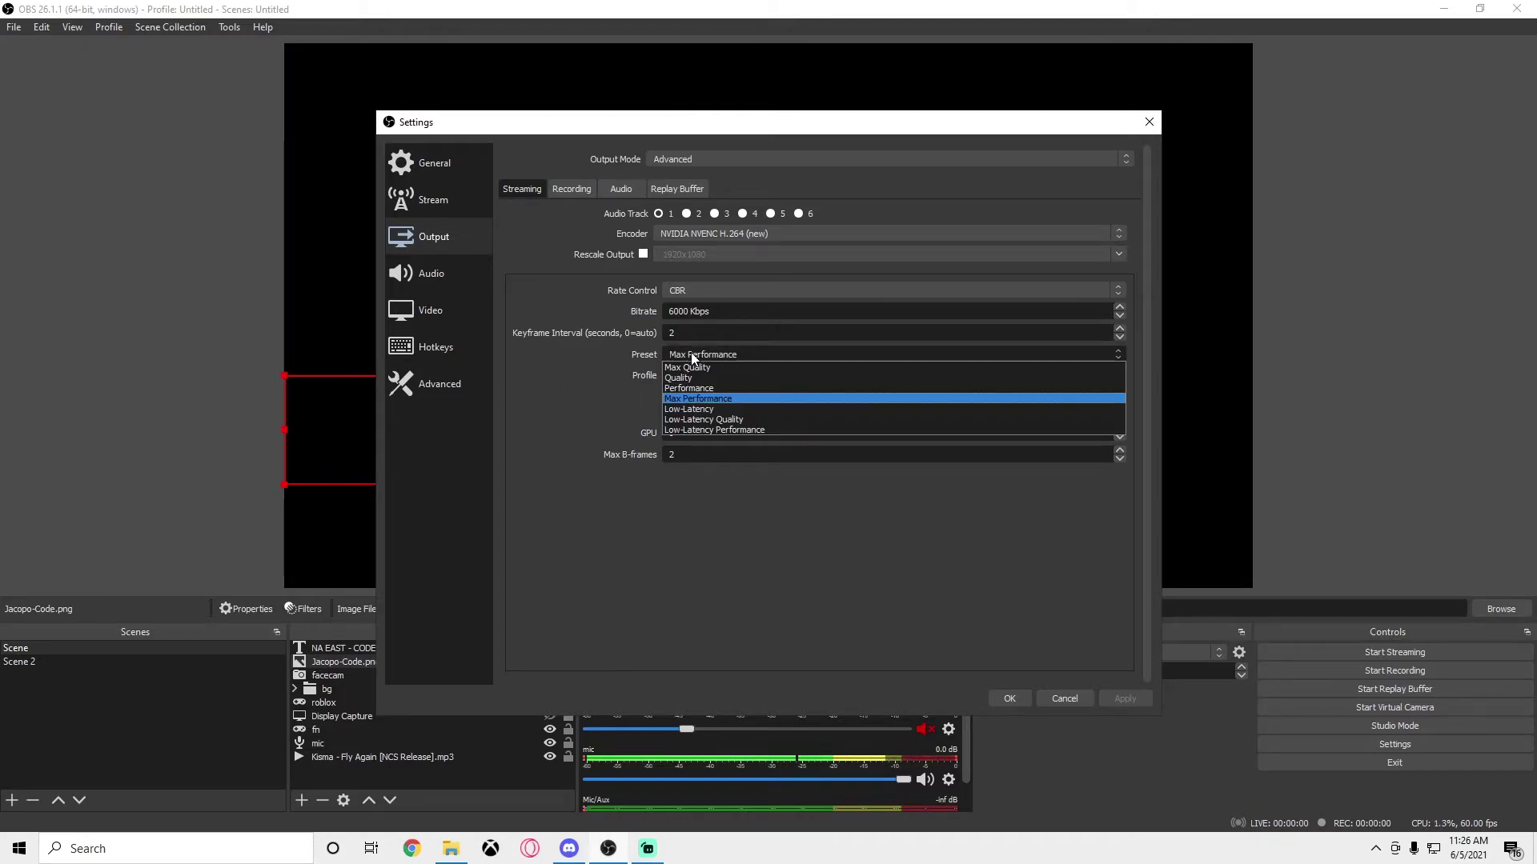
{"action": "left_click", "coordinate": [578, 391]}
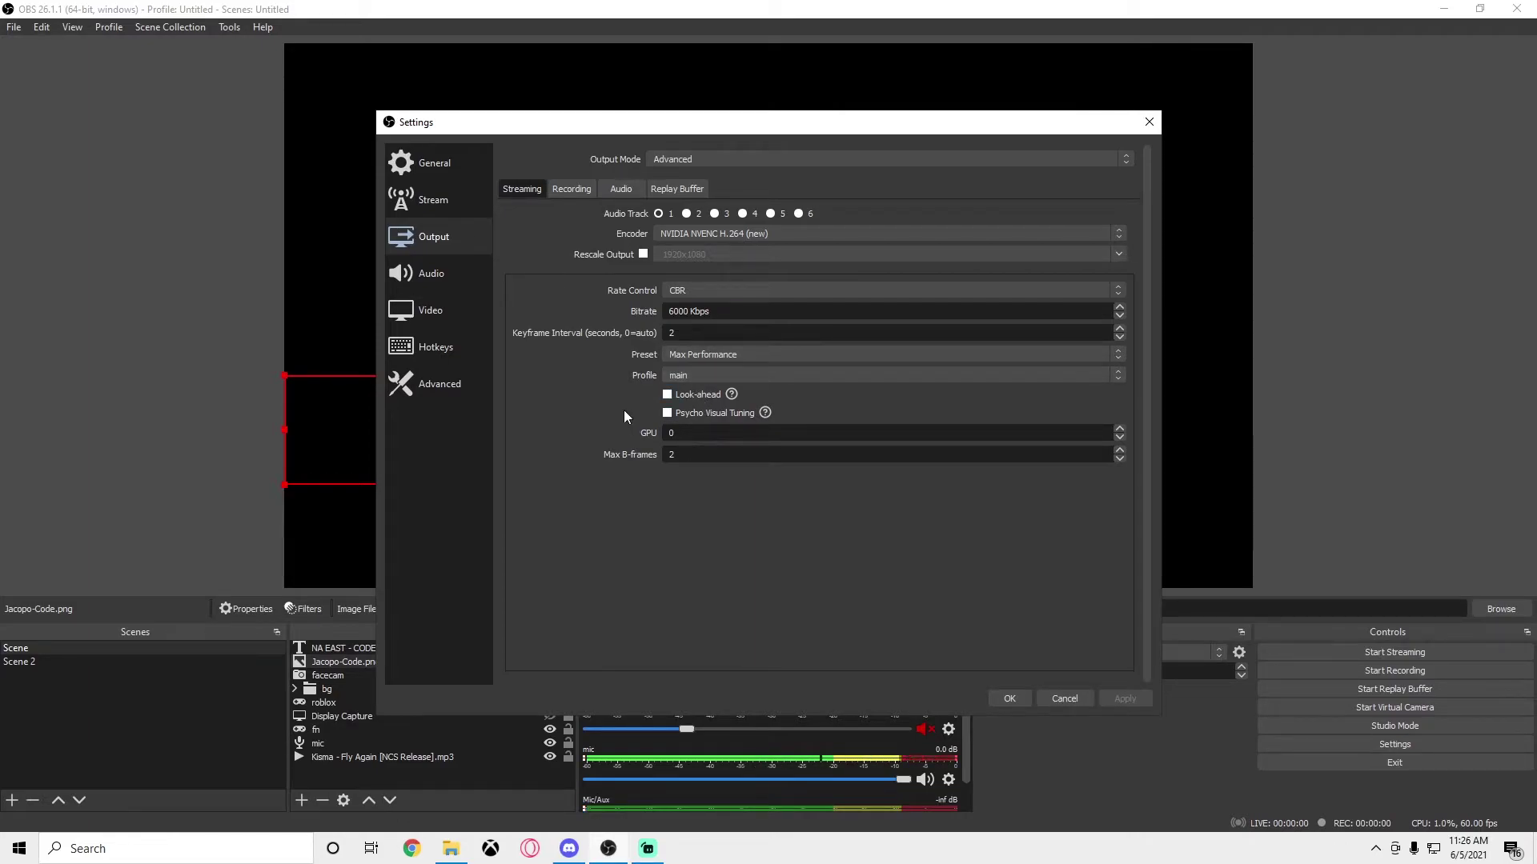
{"action": "left_click", "coordinate": [683, 376]}
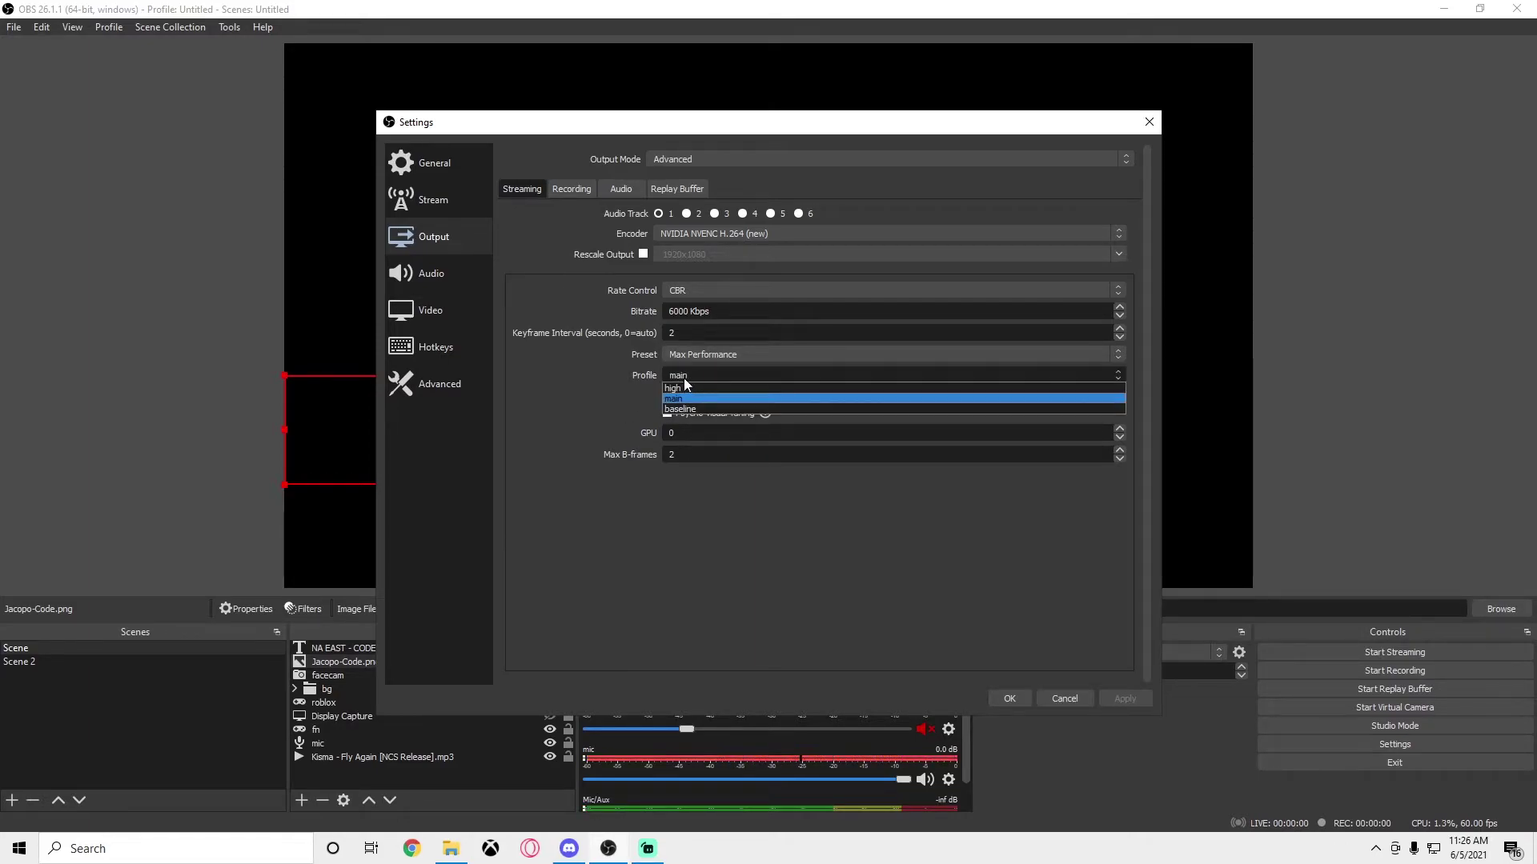
{"action": "left_click", "coordinate": [583, 391]}
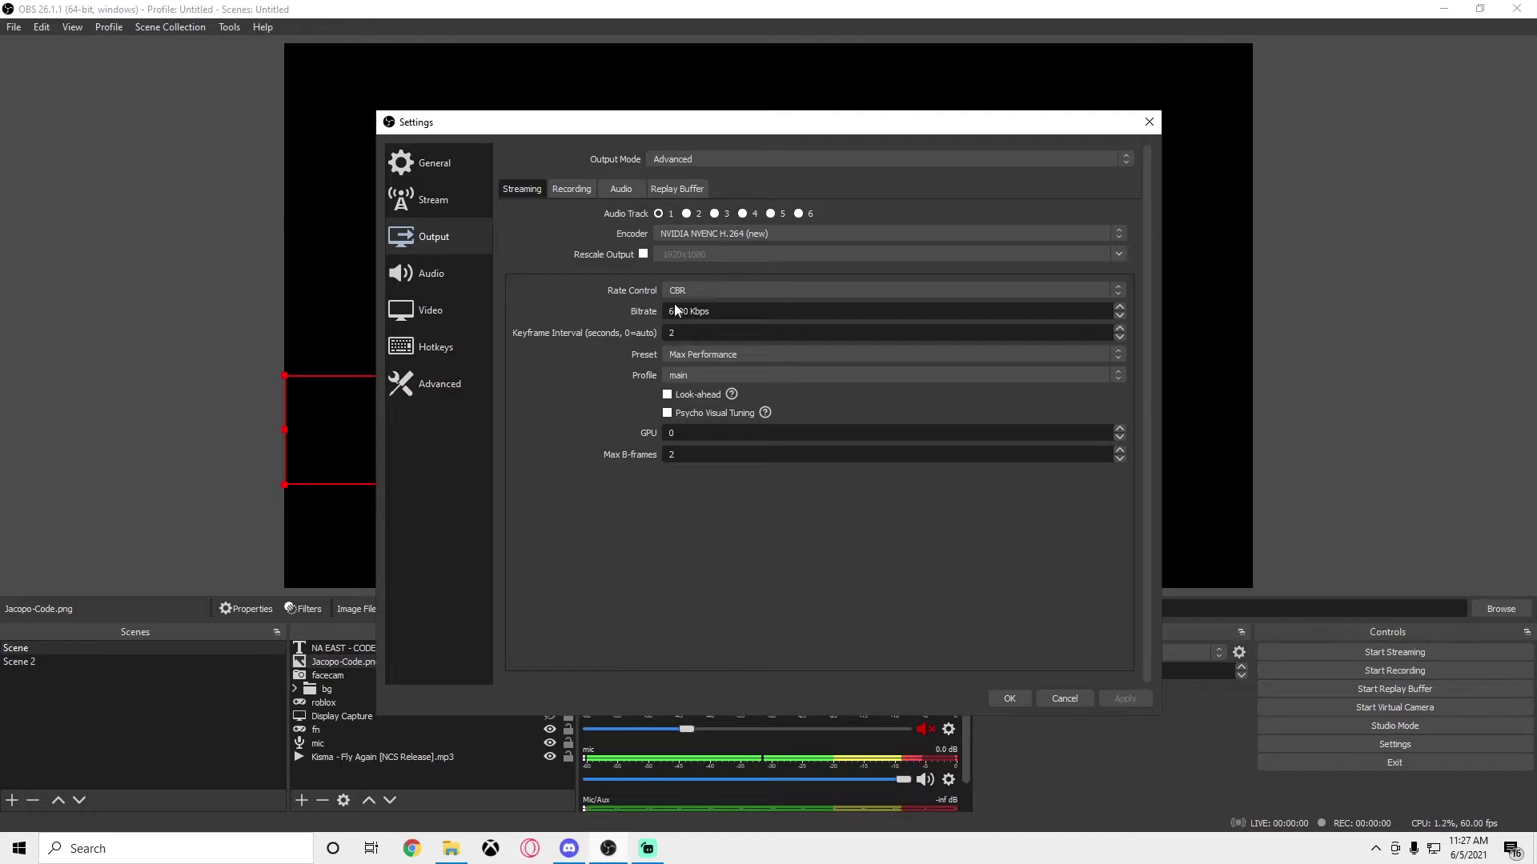
{"action": "left_click", "coordinate": [670, 290]}
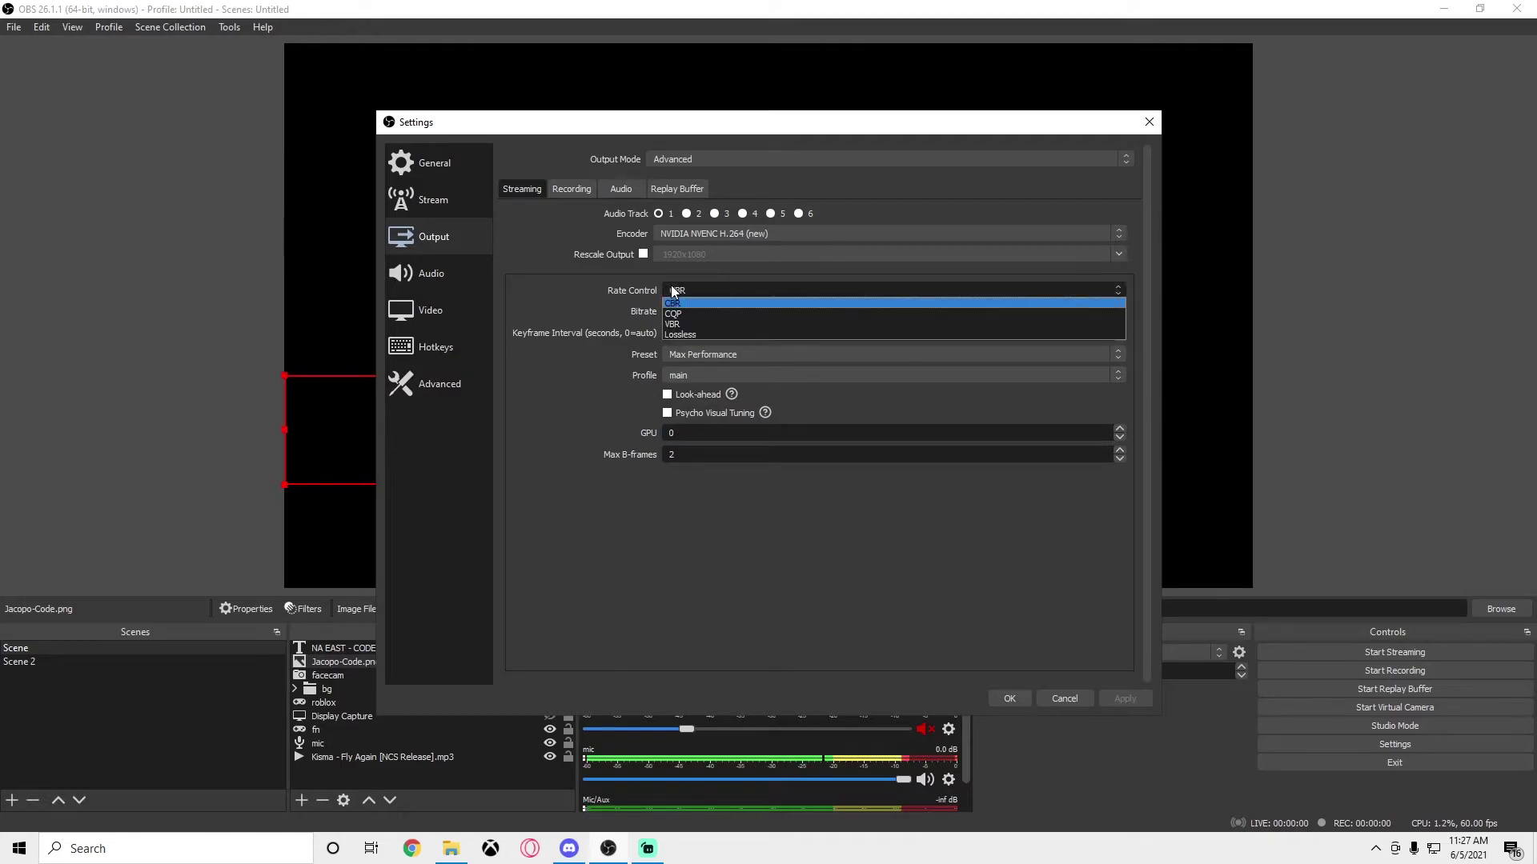
{"action": "left_click", "coordinate": [640, 311]}
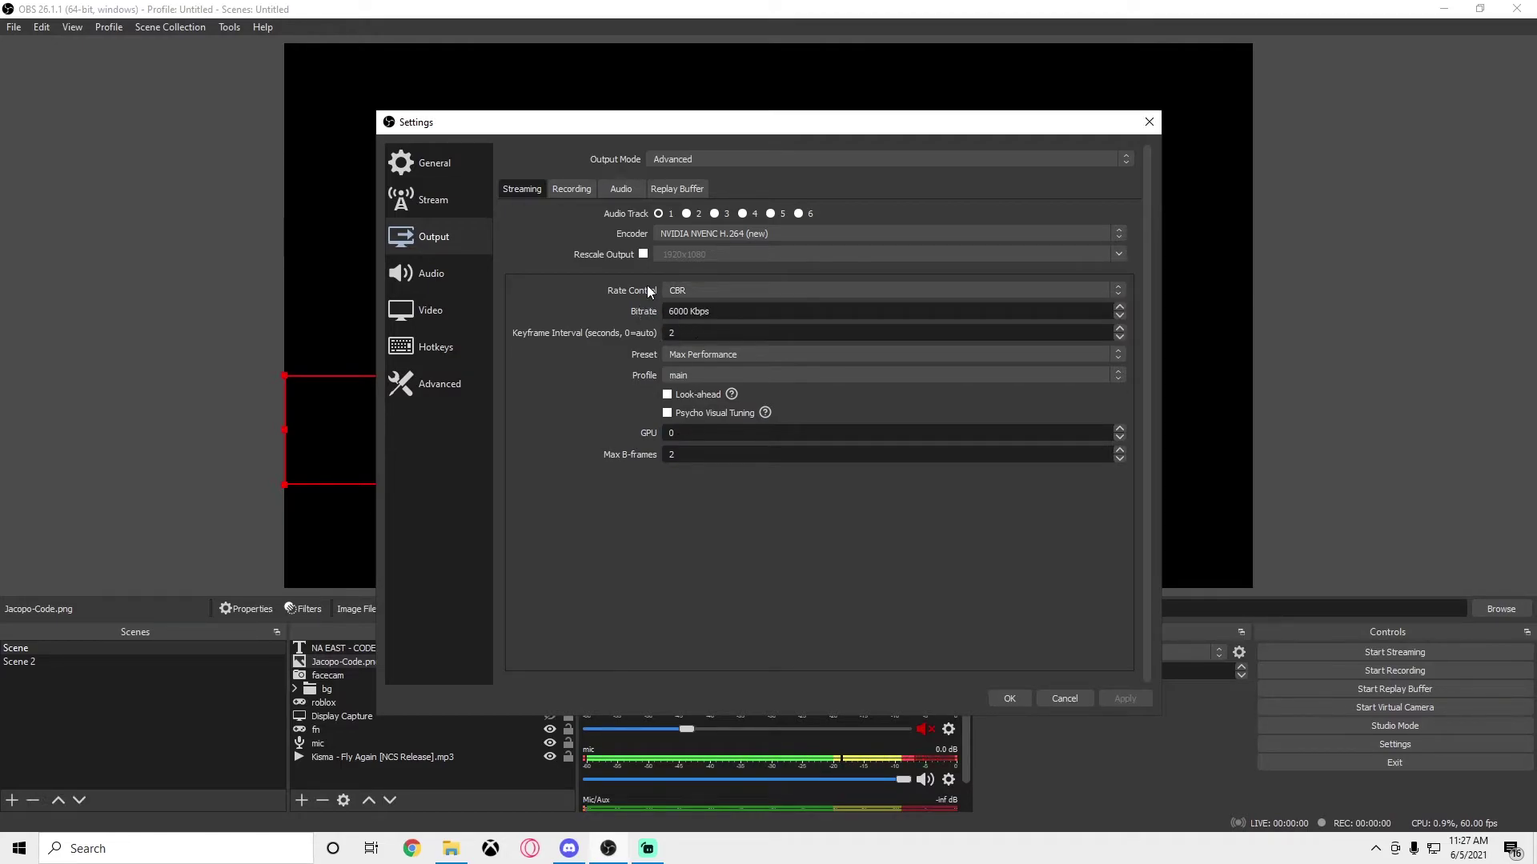
{"action": "left_click", "coordinate": [693, 290]}
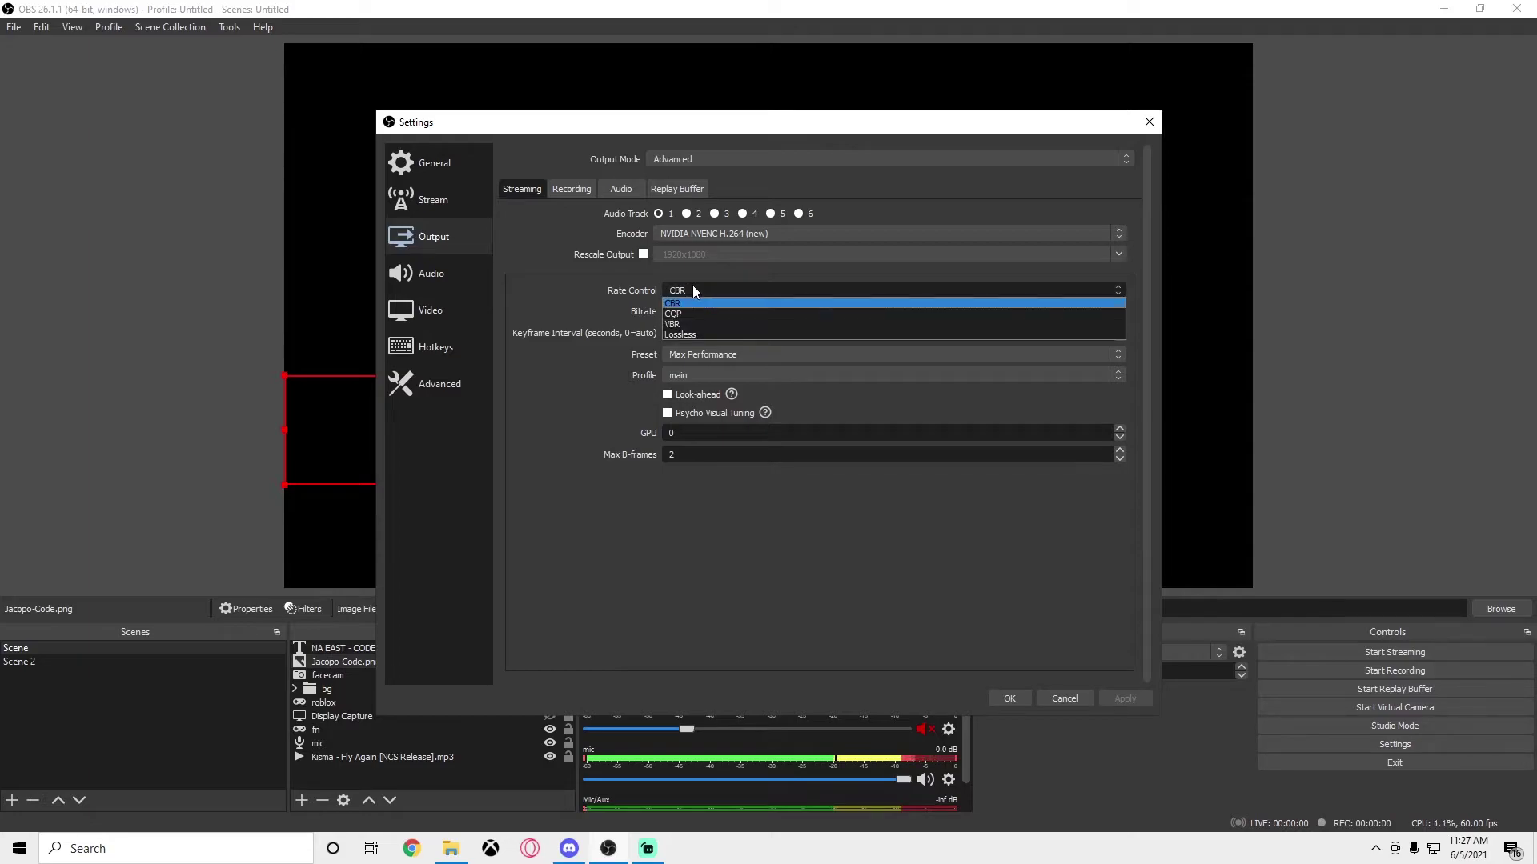
{"action": "left_click", "coordinate": [698, 323]}
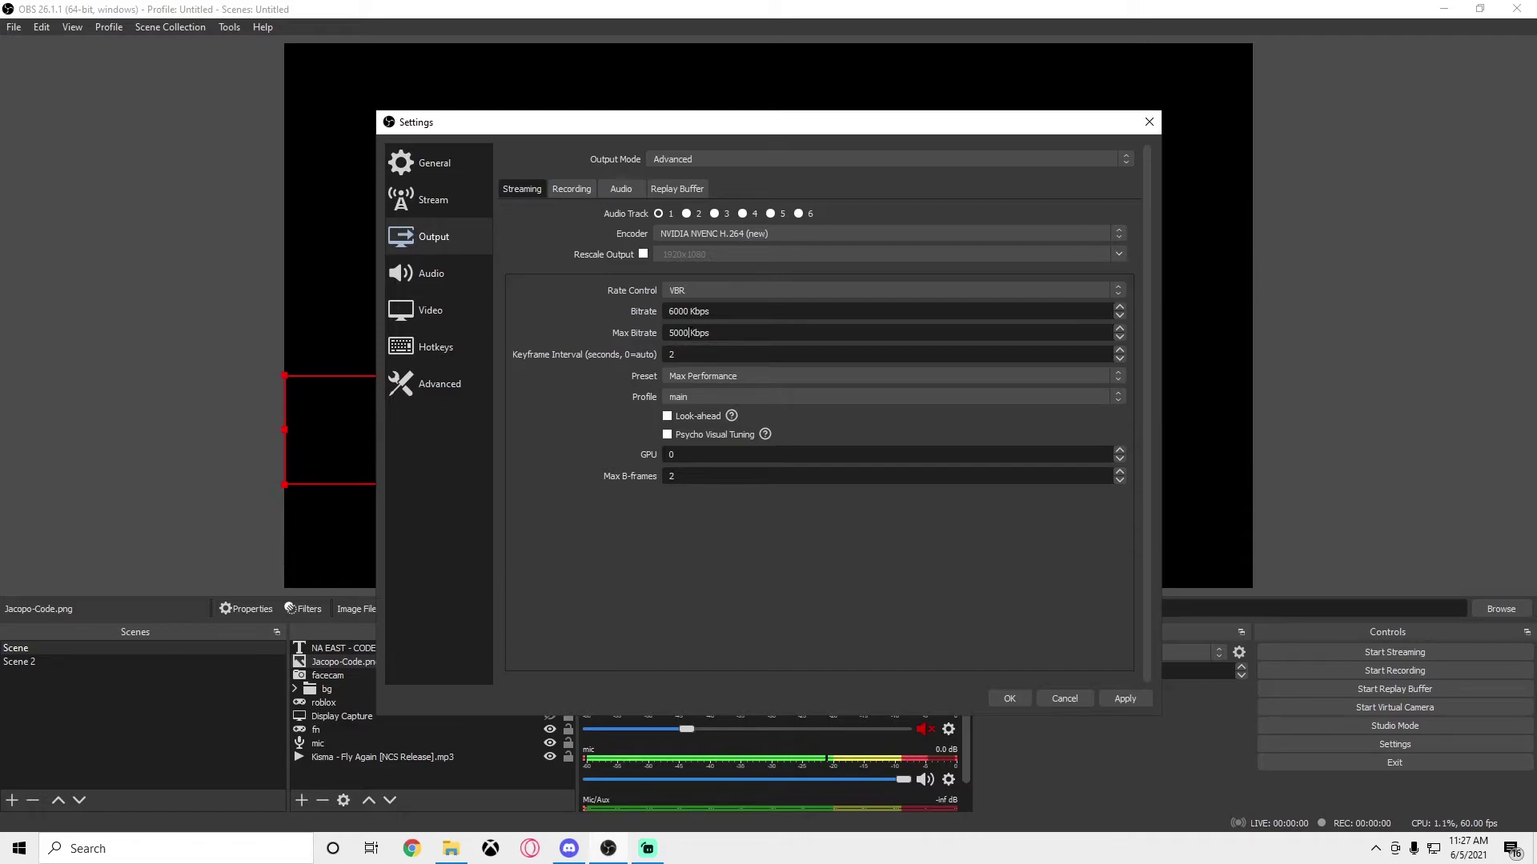
{"action": "key", "text": "ctrl+a"}
{"action": "left_click", "coordinate": [570, 292]}
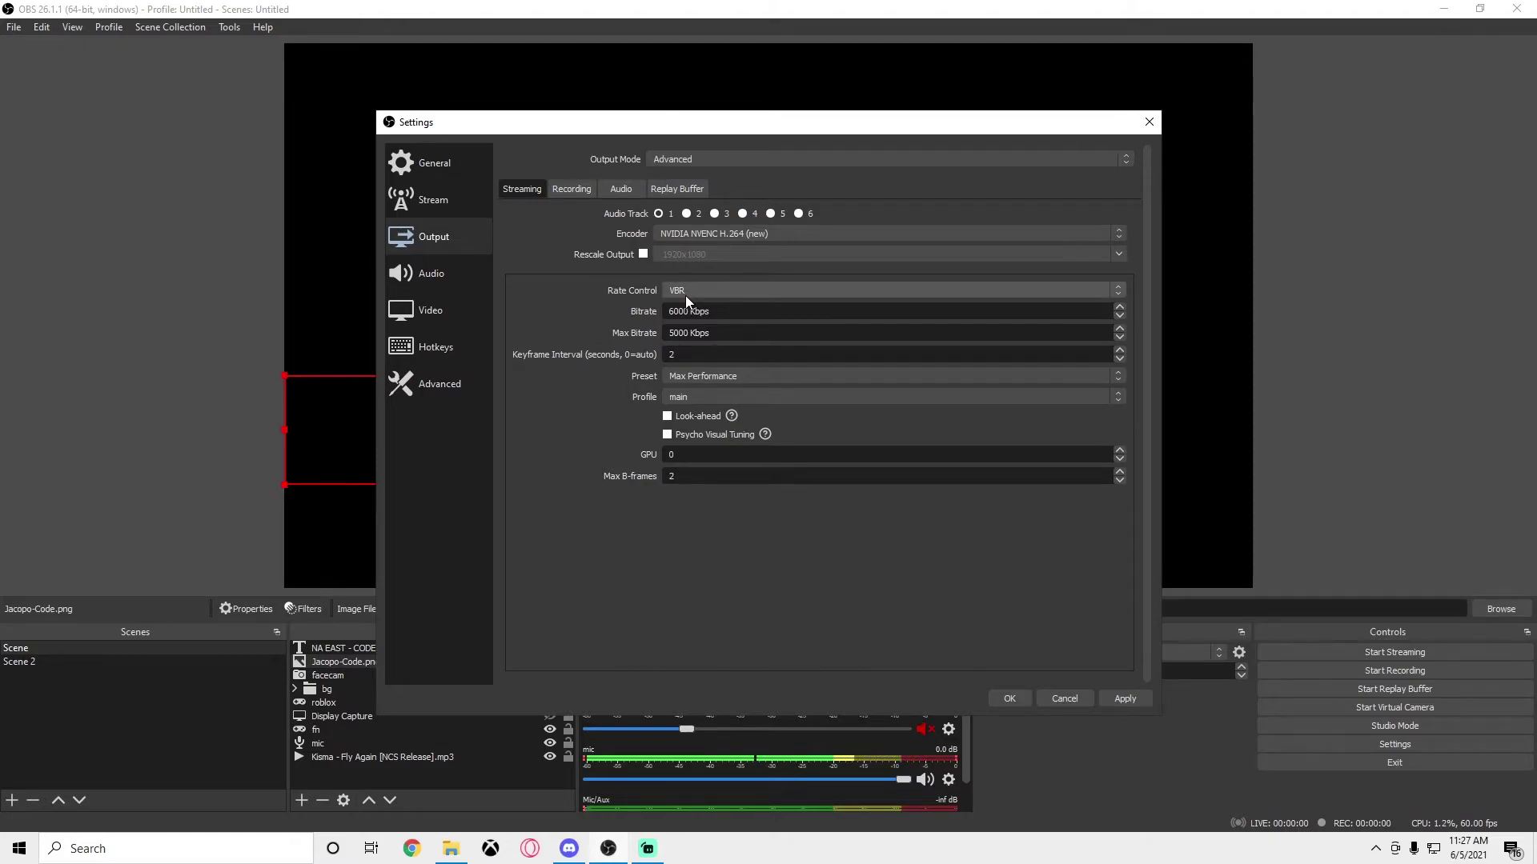
{"action": "scroll", "coordinate": [685, 296], "scroll_direction": "up", "scroll_amount": 2}
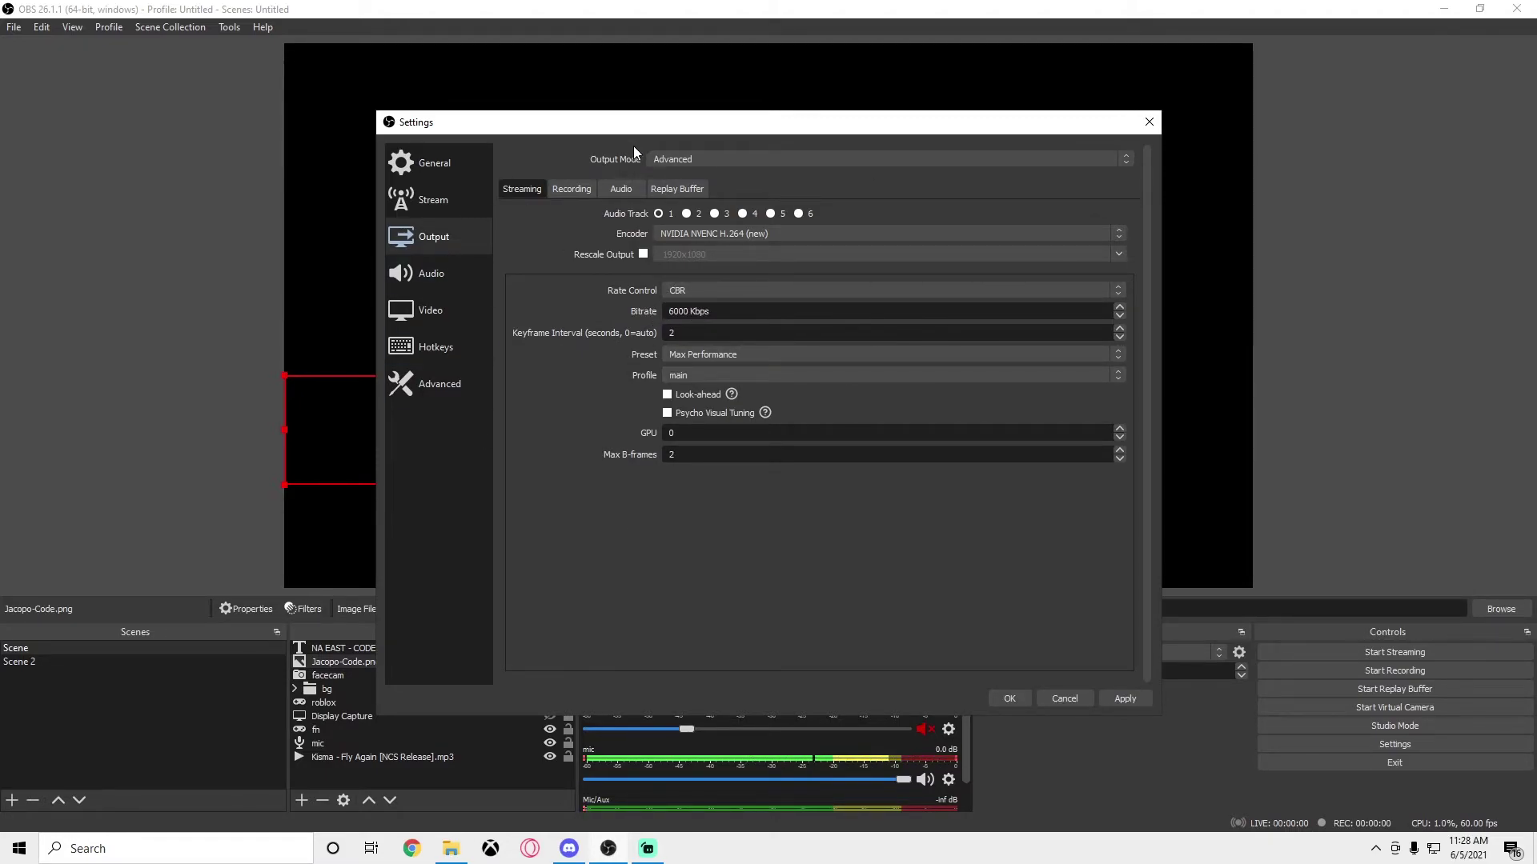
Use Advanced output mode with Standard recording type and NVIDIA NVENC H.264 recording encoder
{"action": "left_click", "coordinate": [570, 189]}
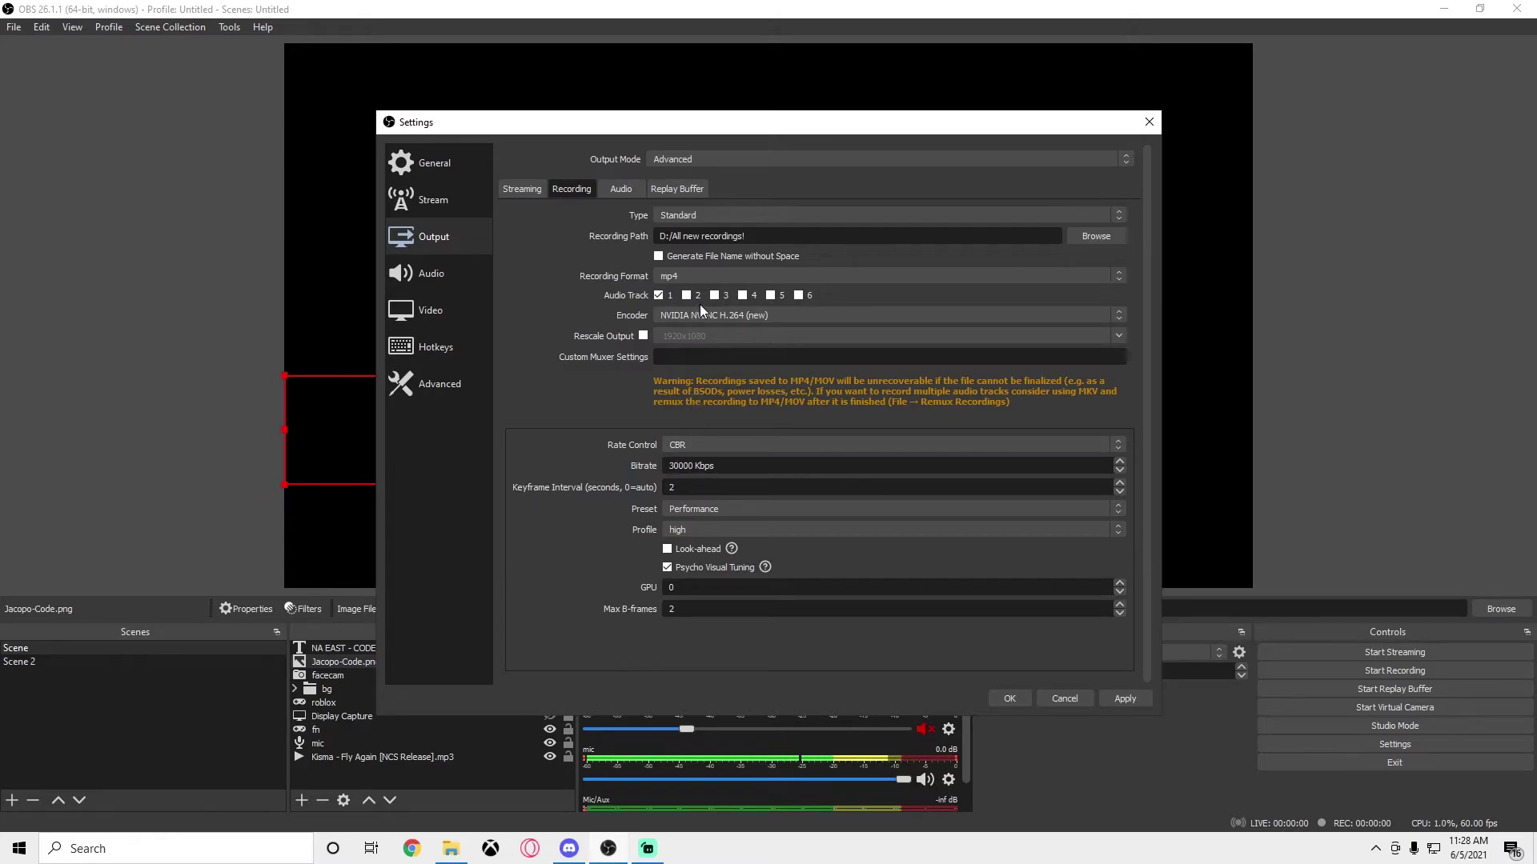
{"action": "left_click", "coordinate": [667, 319]}
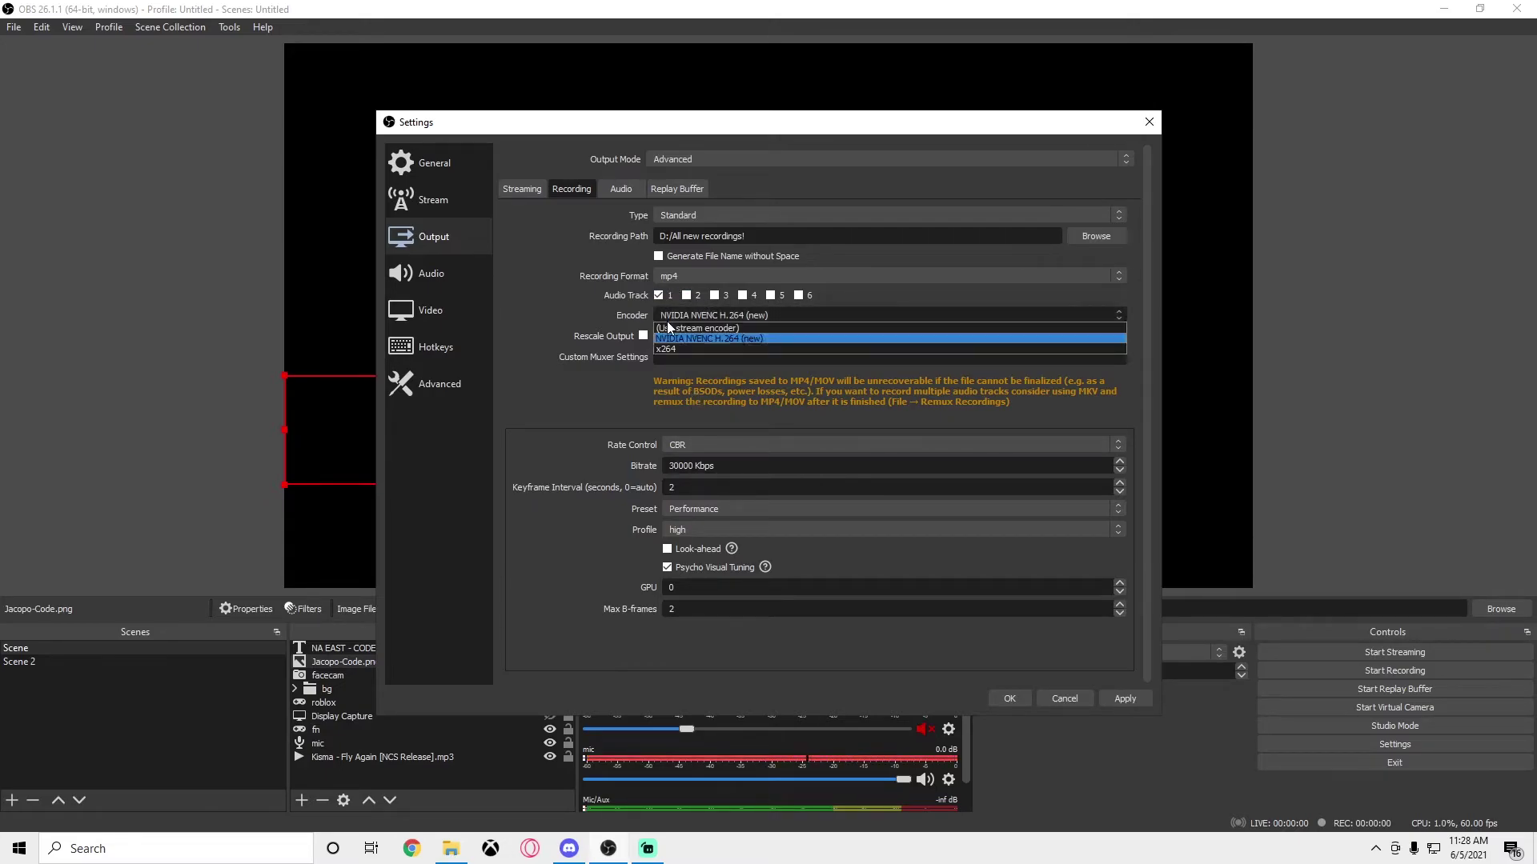
{"action": "left_click", "coordinate": [562, 312]}
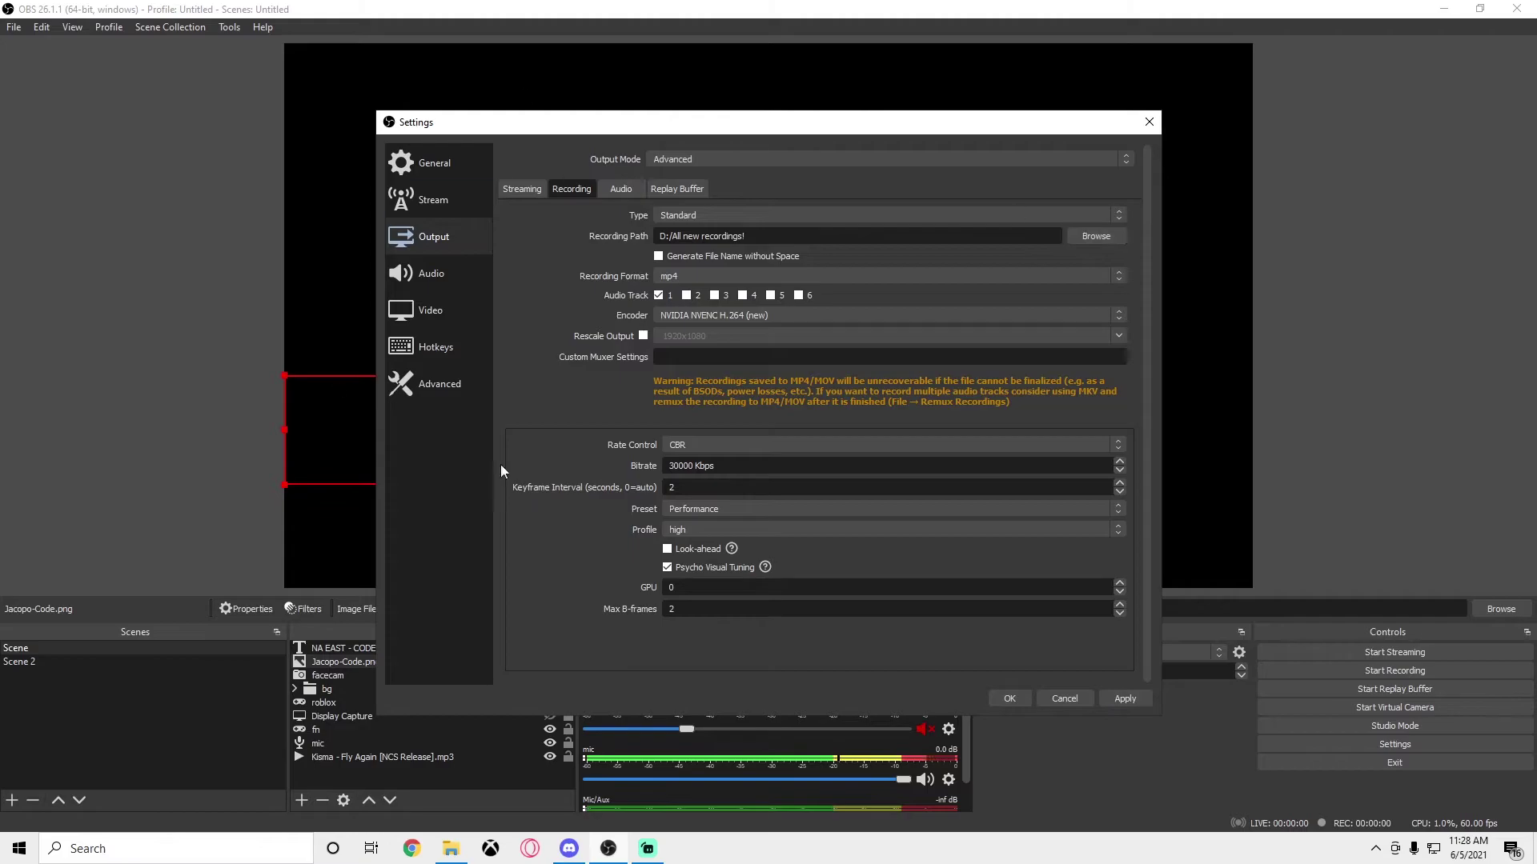
{"action": "left_click", "coordinate": [718, 216]}
{"action": "left_click", "coordinate": [548, 217]}
{"action": "left_click", "coordinate": [705, 163]}
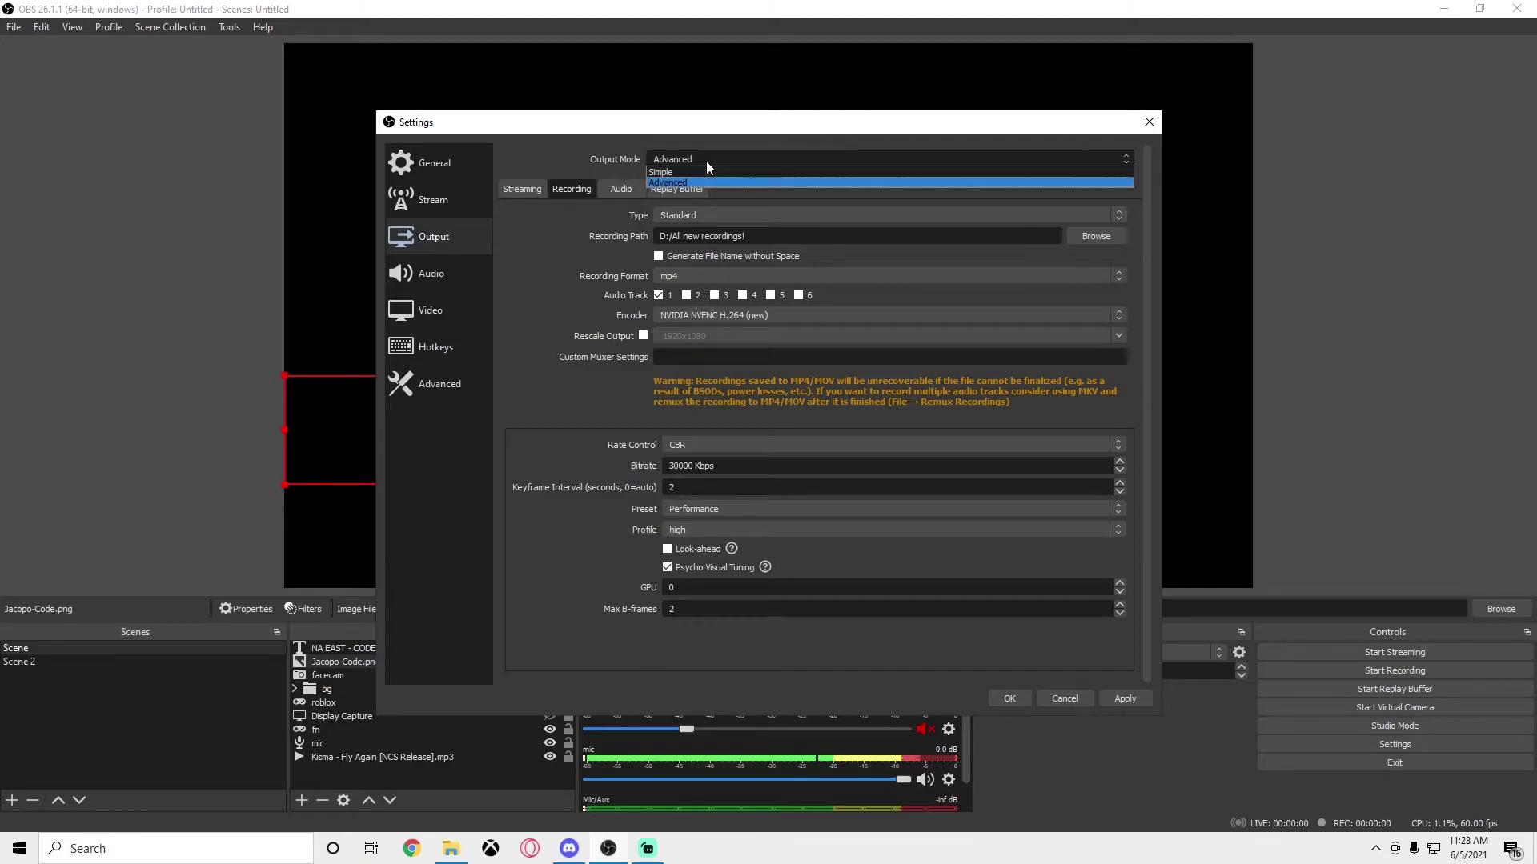
{"action": "left_click", "coordinate": [686, 172]}
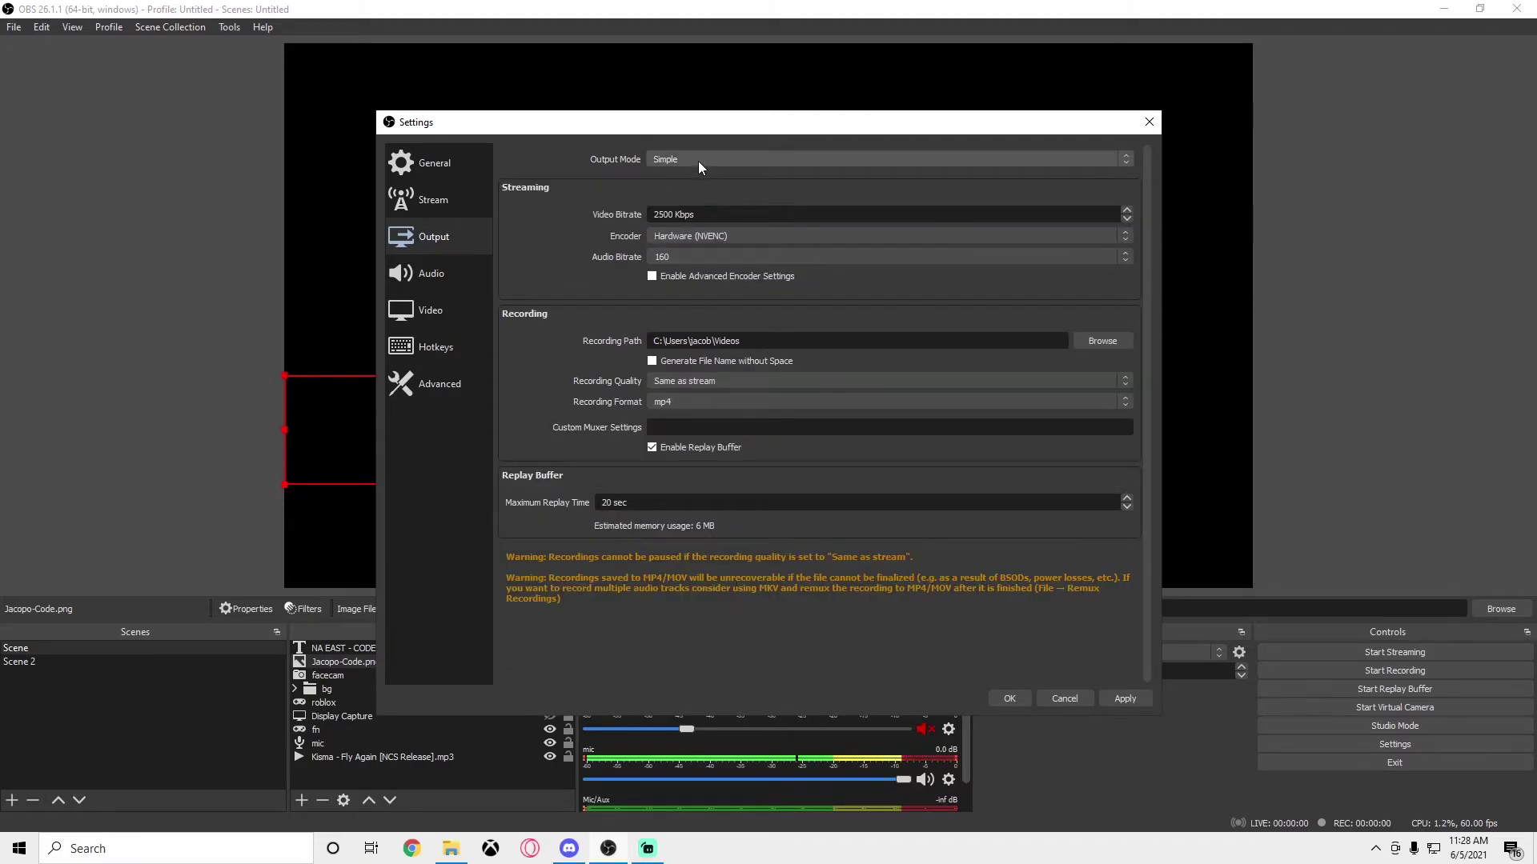
{"action": "left_click", "coordinate": [697, 161]}
{"action": "left_click", "coordinate": [679, 178]}
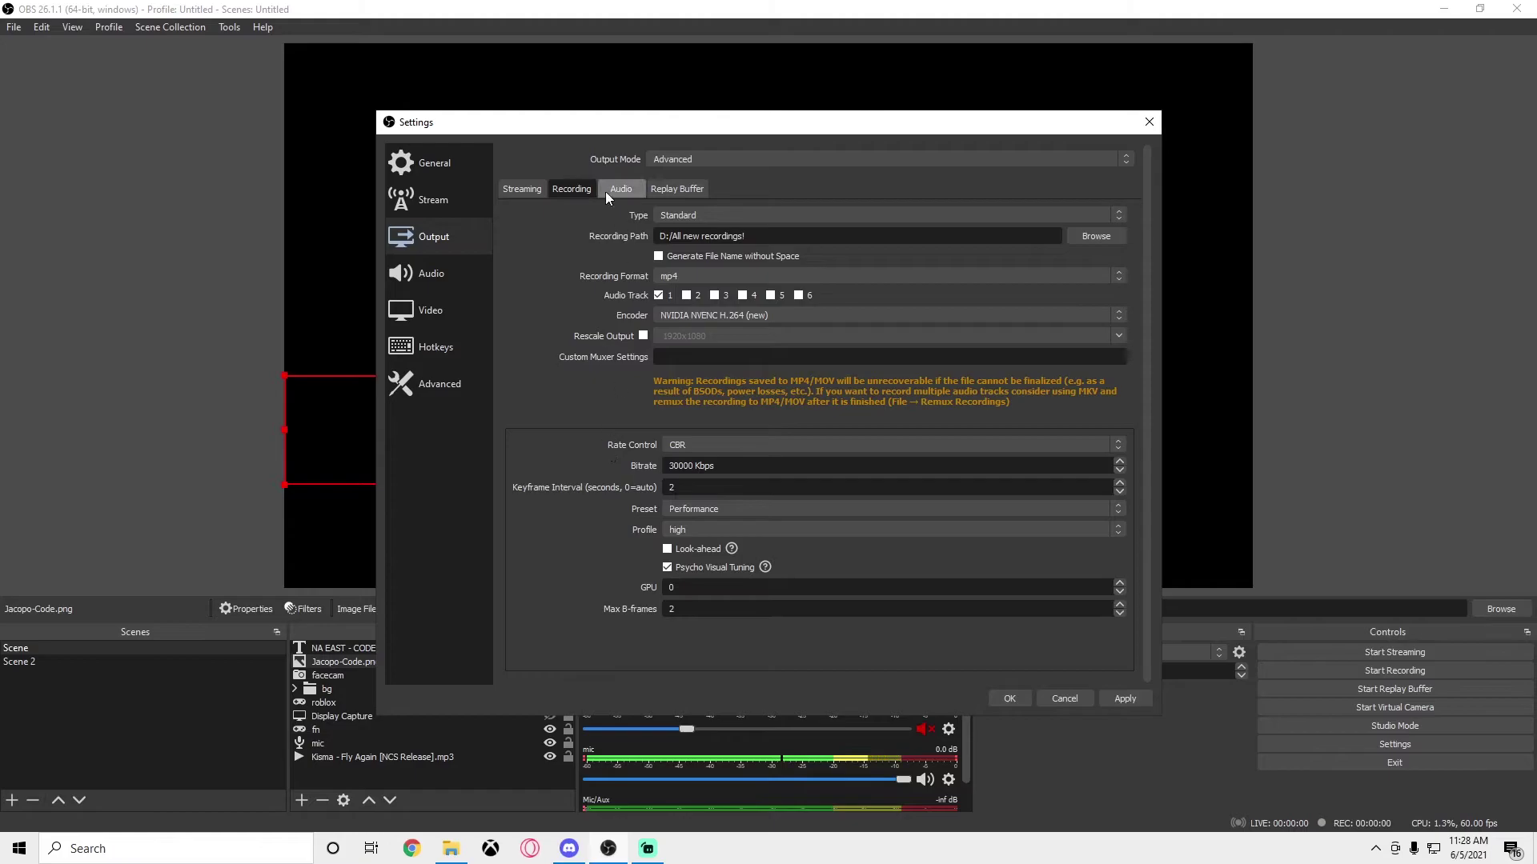
{"action": "left_click", "coordinate": [704, 317]}
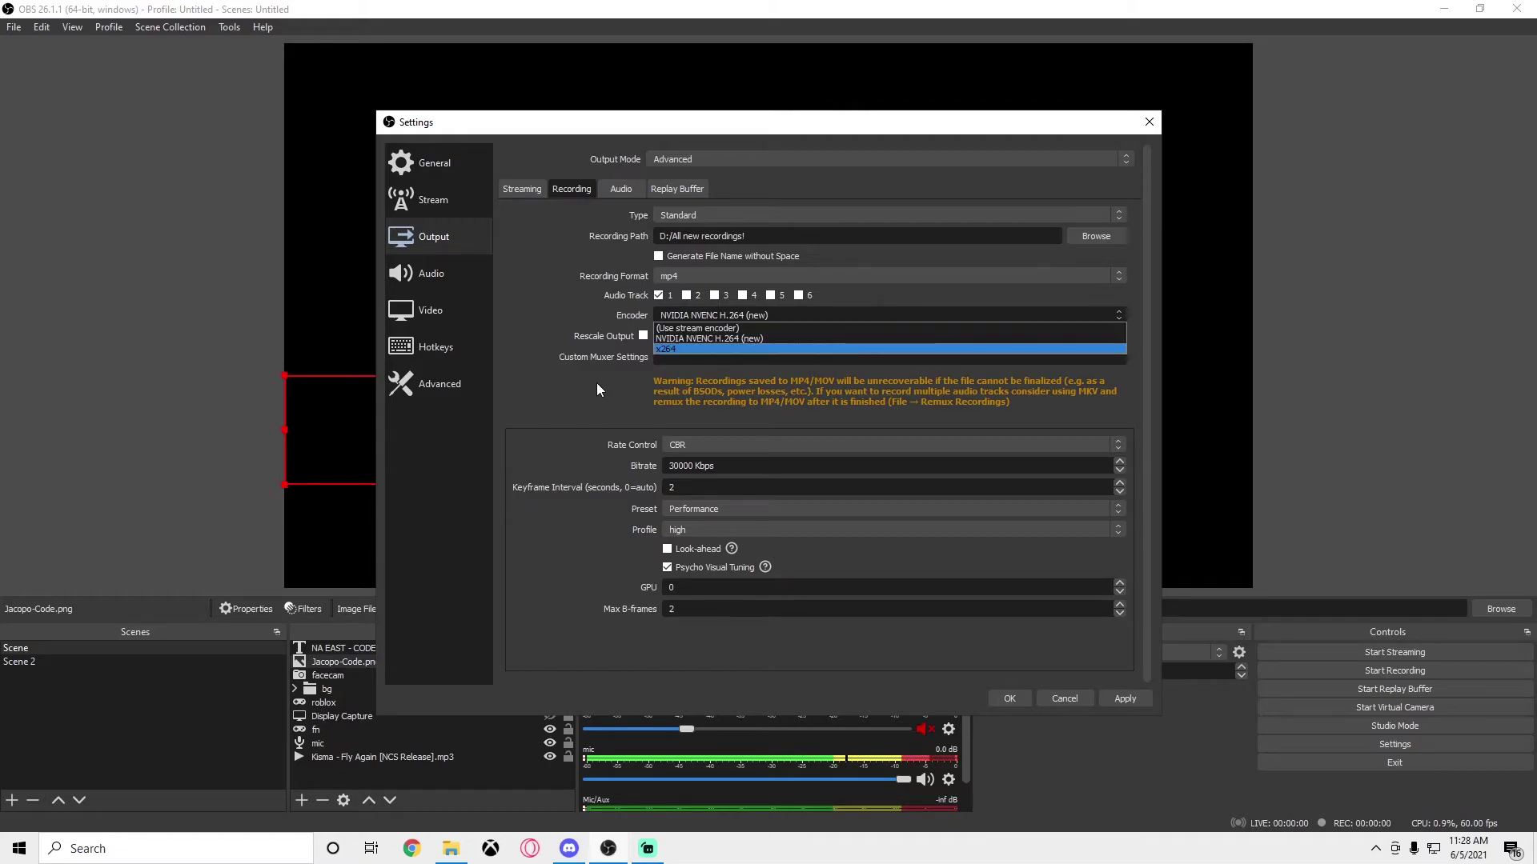
{"action": "left_click", "coordinate": [629, 379]}
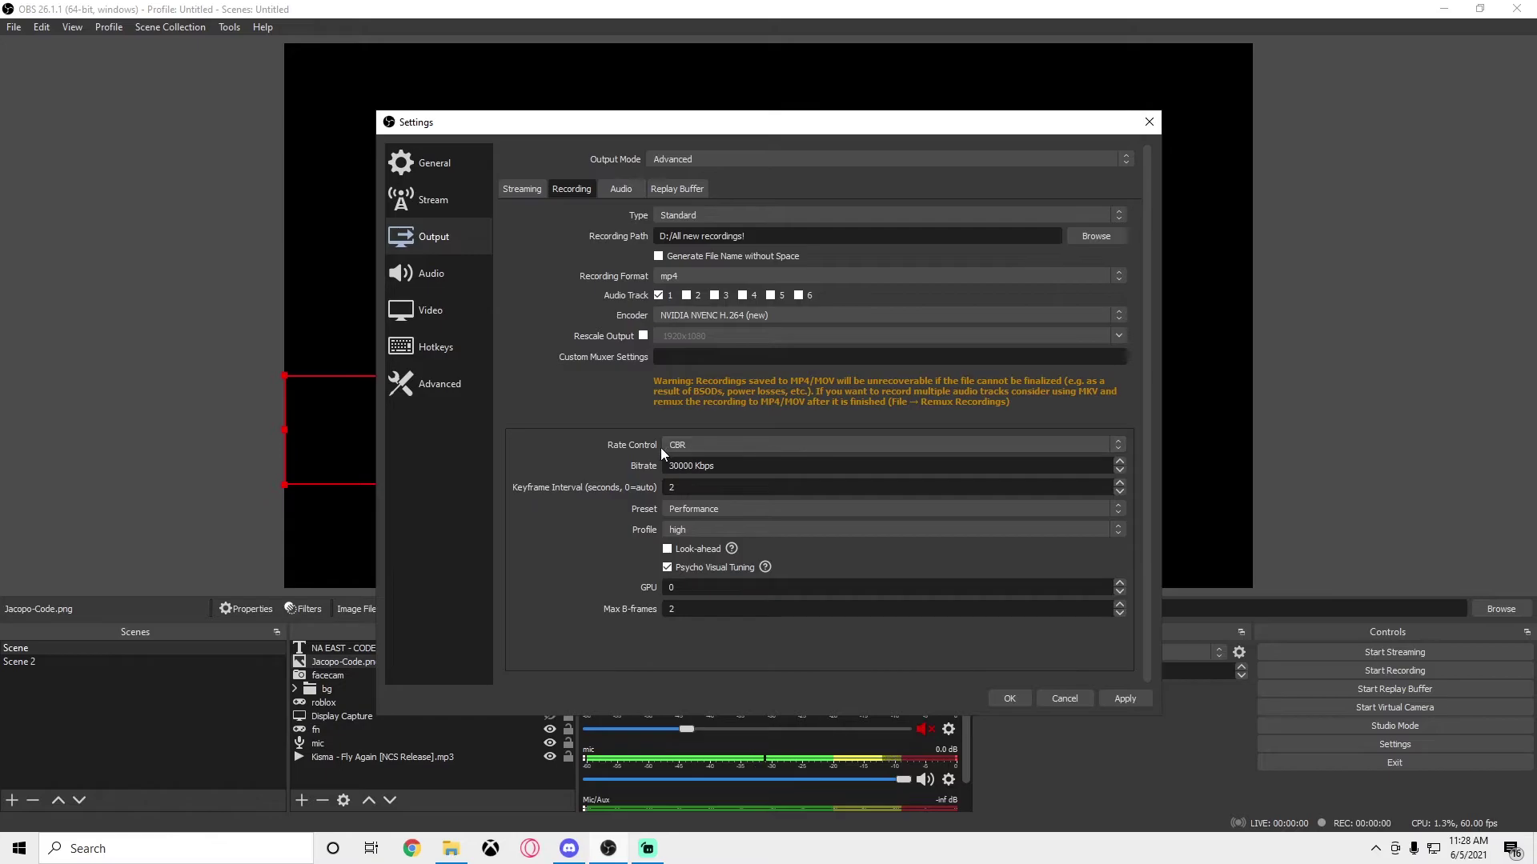
Set recording bitrate to 6000 Kbps, keep the Performance preset, and change profile to main
{"action": "left_click", "coordinate": [694, 467]}
{"action": "left_click_drag", "start_coordinate": [694, 469], "coordinate": [657, 466]}
{"action": "type", "text": "6000"}
{"action": "left_click", "coordinate": [707, 508]}
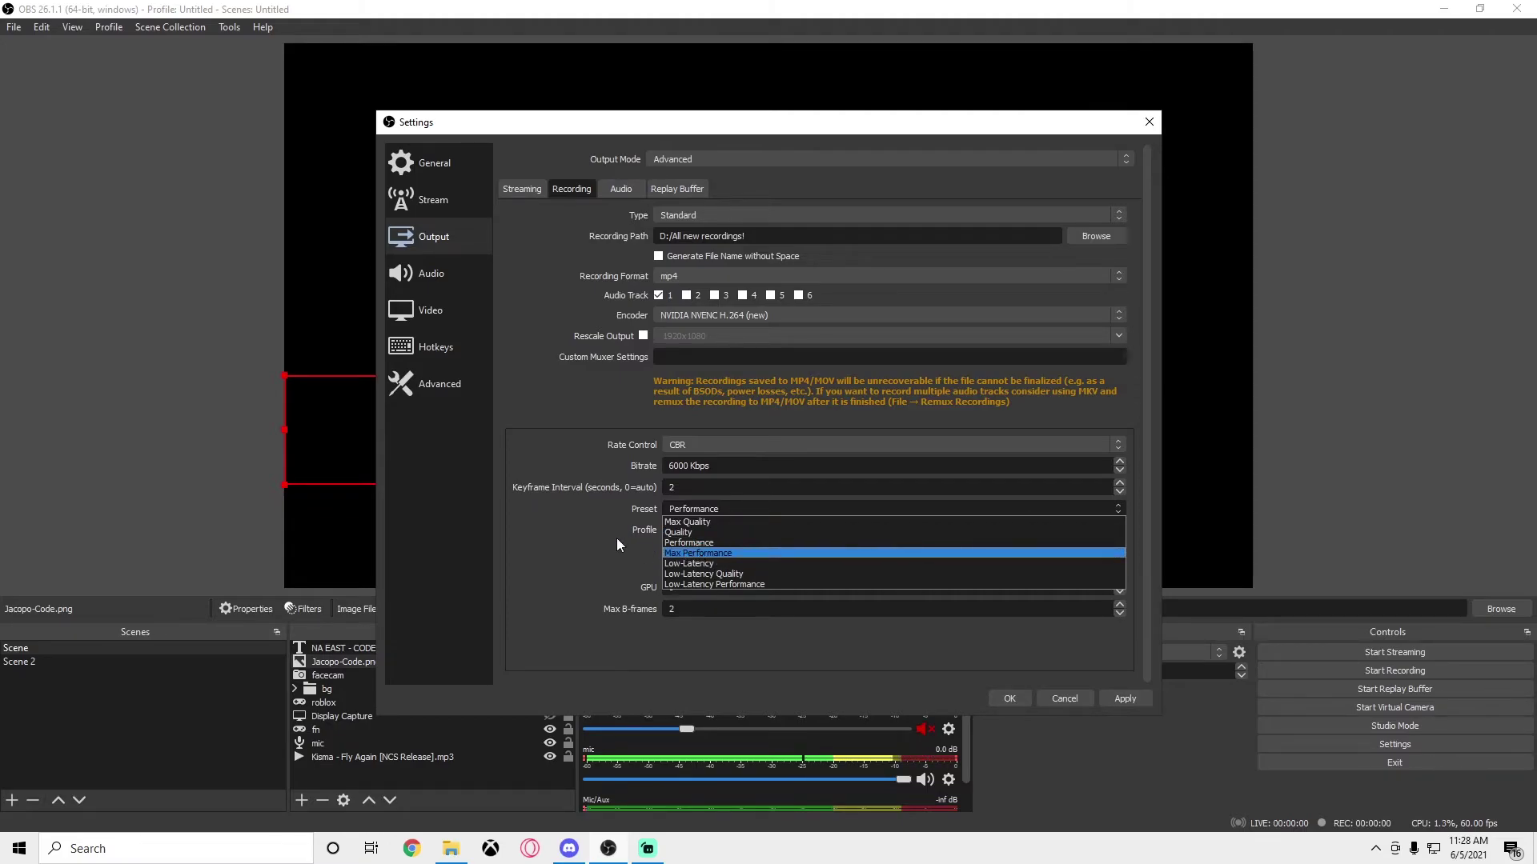
{"action": "left_click", "coordinate": [617, 545]}
{"action": "left_click", "coordinate": [693, 509]}
{"action": "left_click", "coordinate": [598, 535]}
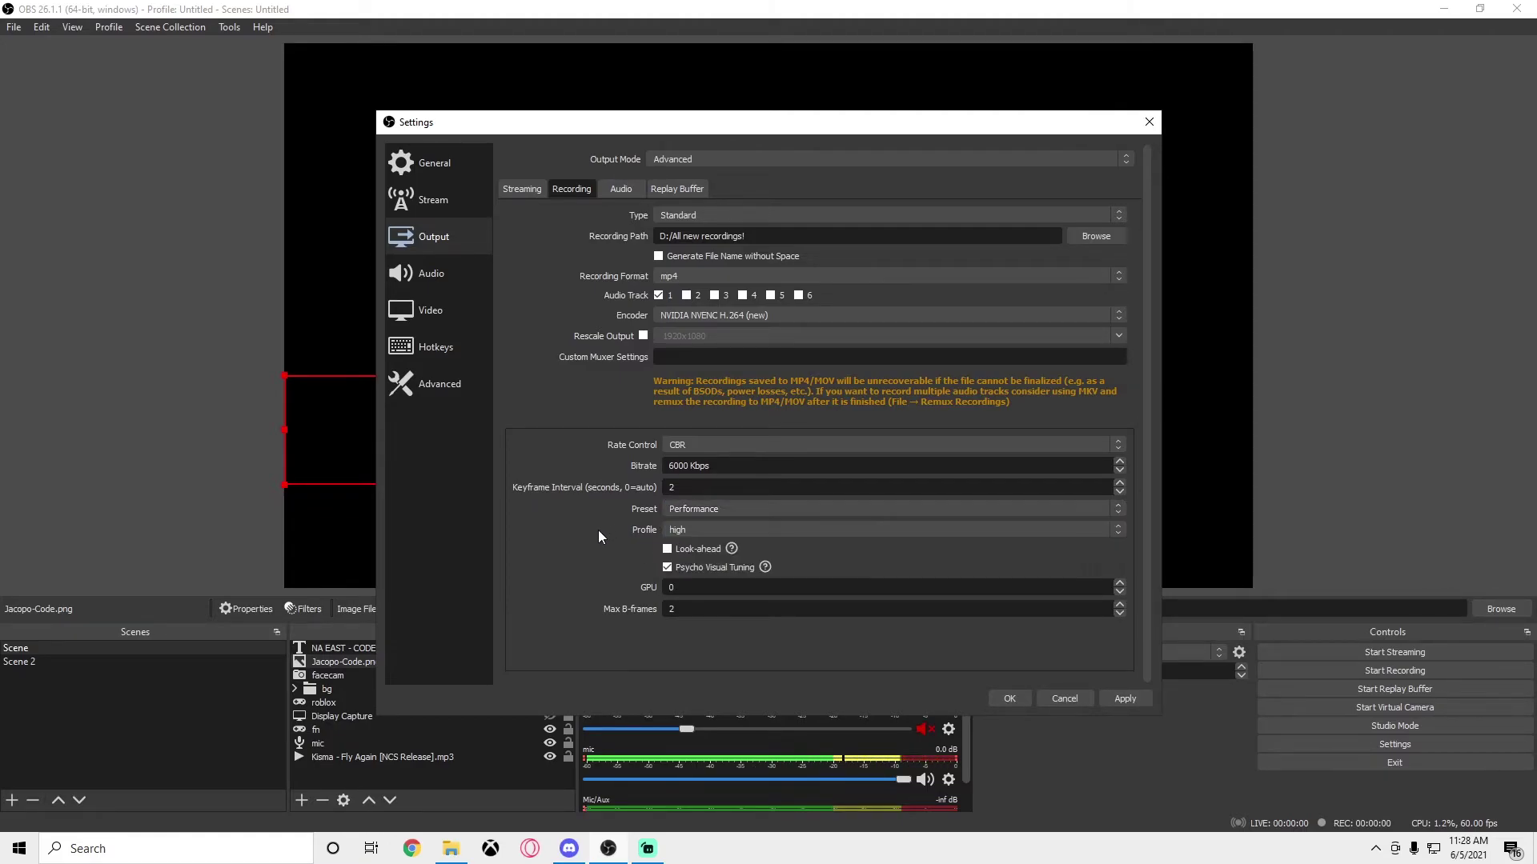
{"action": "left_click", "coordinate": [713, 535]}
{"action": "left_click", "coordinate": [685, 551]}
{"action": "left_click", "coordinate": [714, 530]}
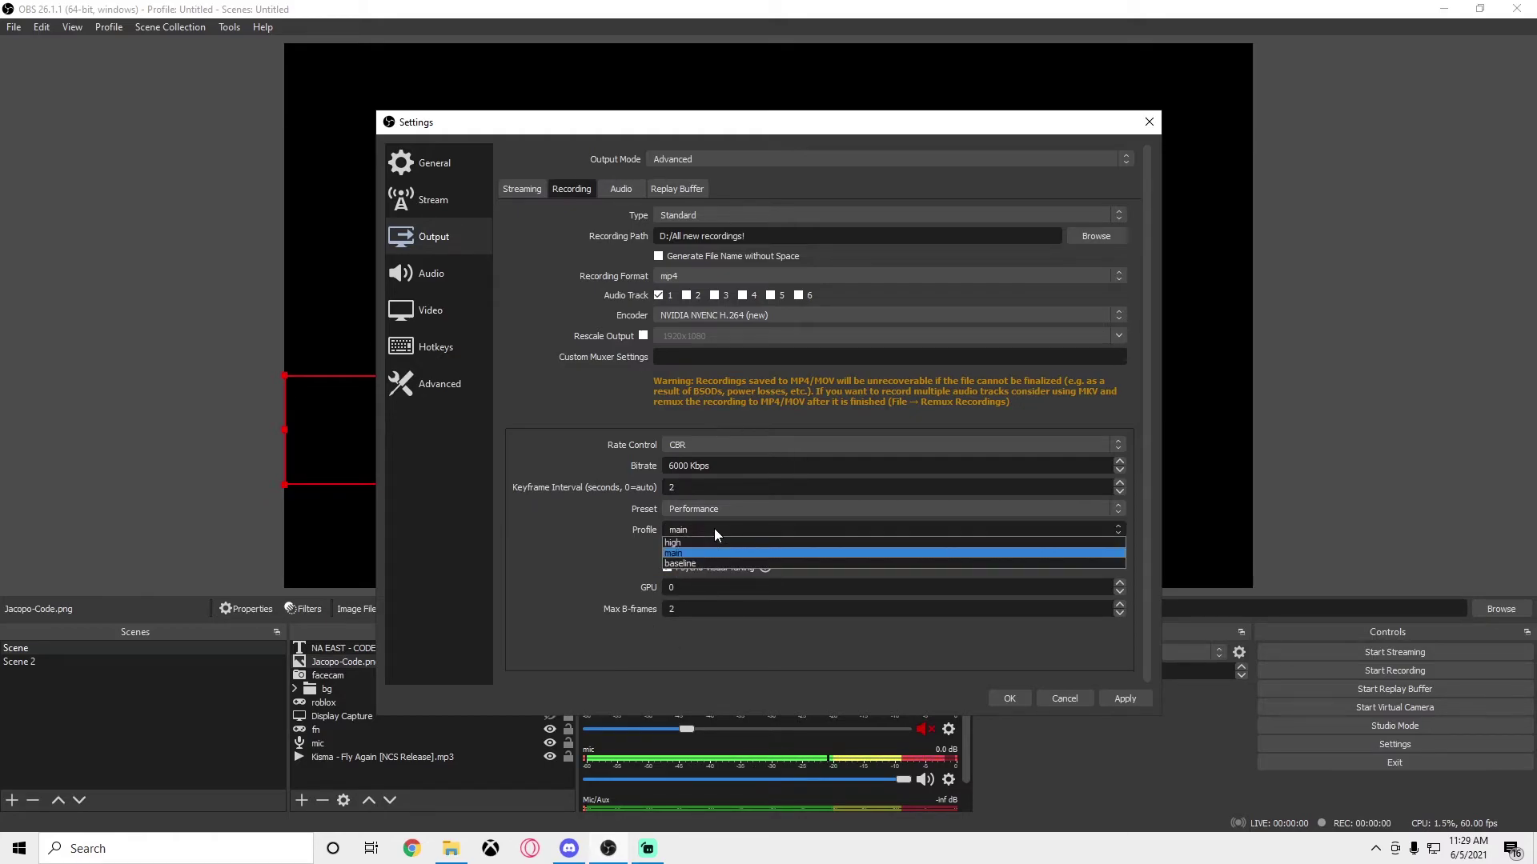
{"action": "left_click", "coordinate": [636, 534]}
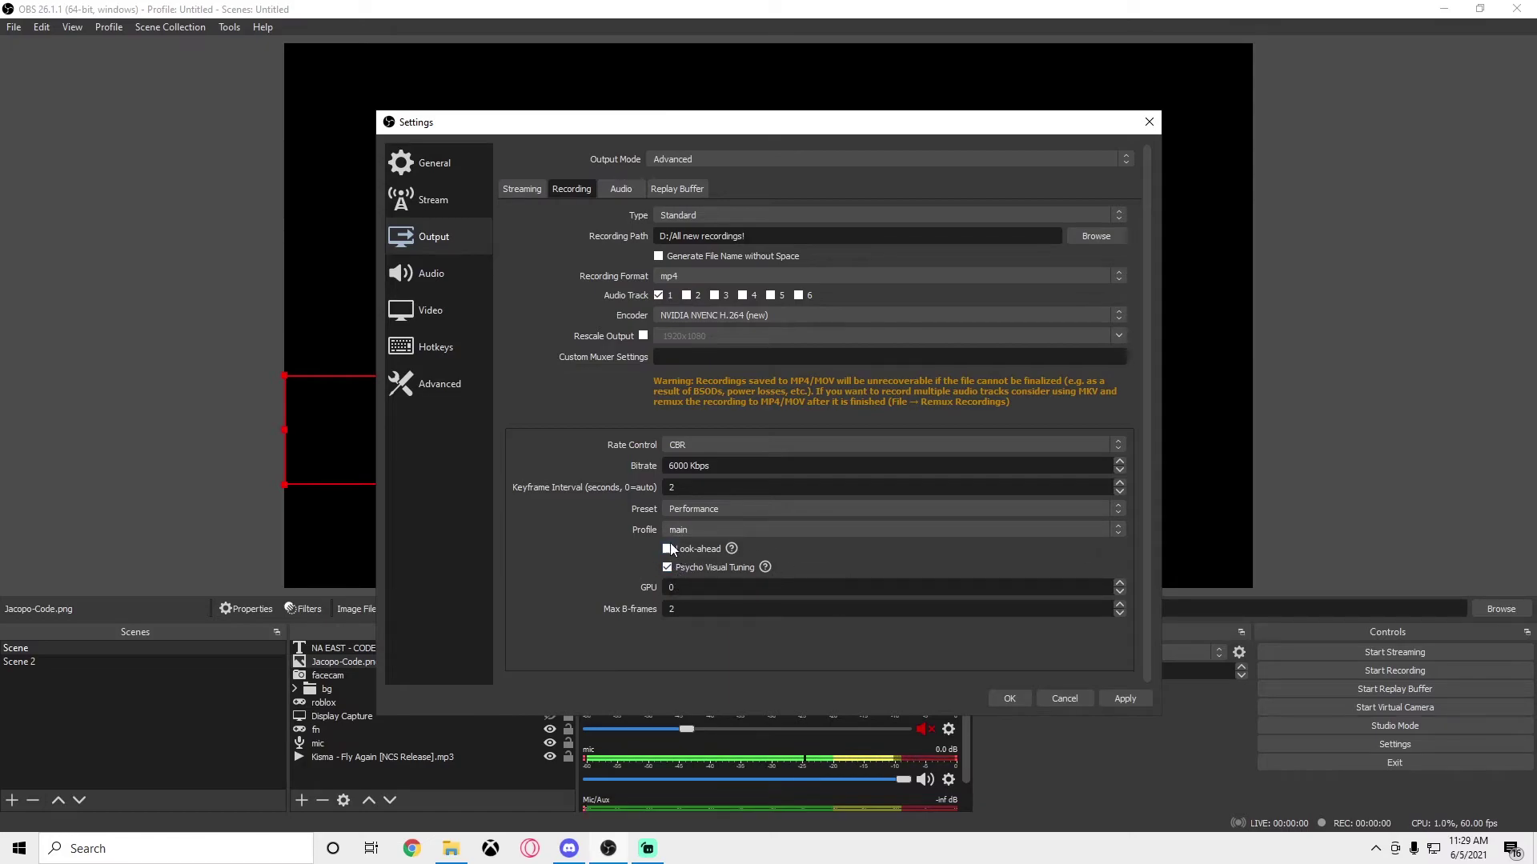
Switch recording rate control to VBR and select the 5000 Max Bitrate value
{"action": "left_click", "coordinate": [695, 447]}
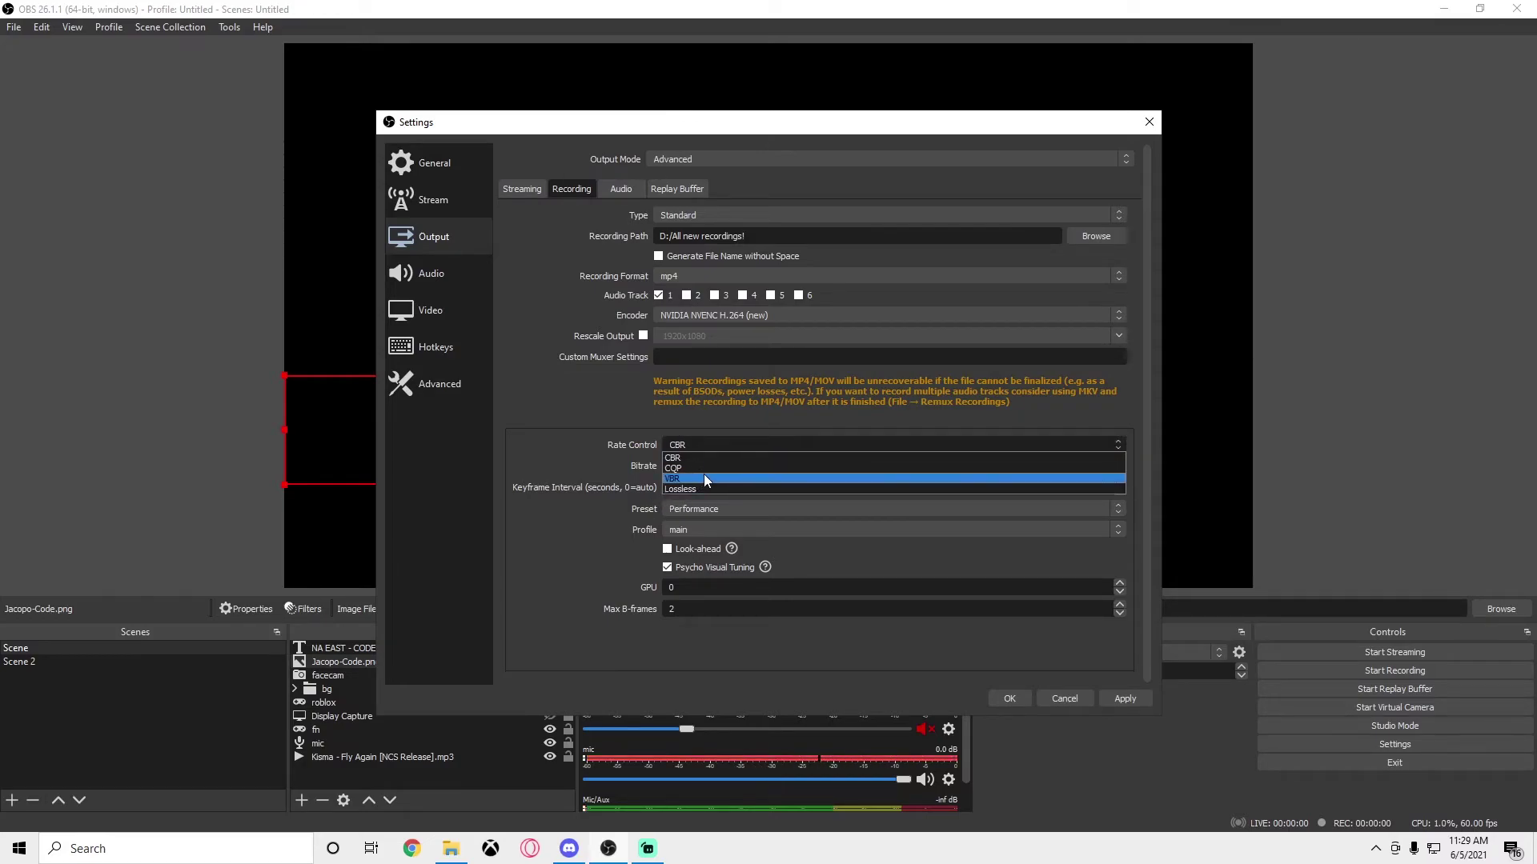
{"action": "left_click", "coordinate": [703, 478]}
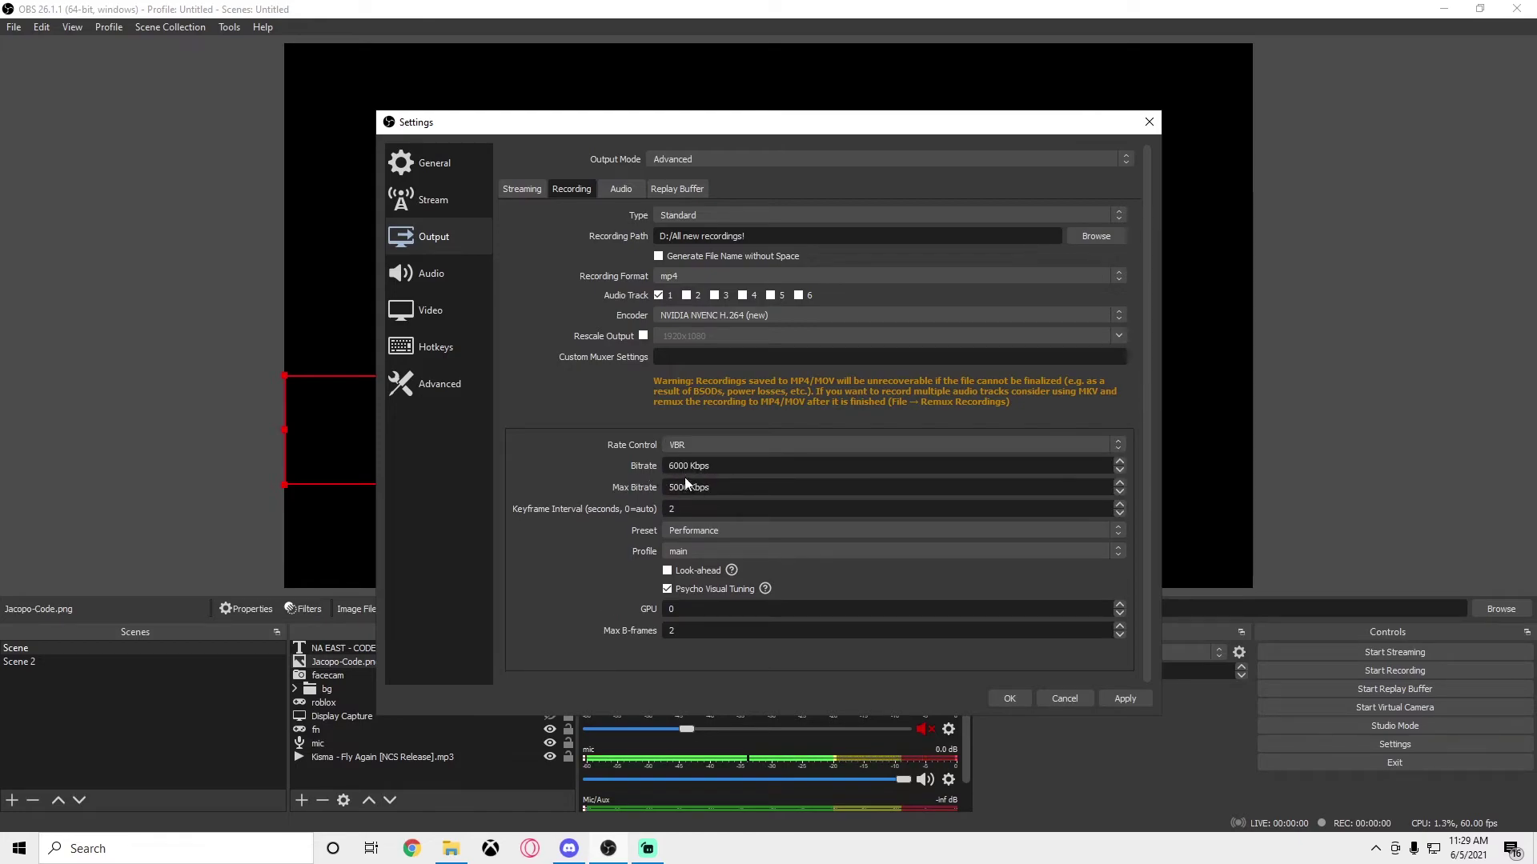
{"action": "double_click", "coordinate": [689, 490]}
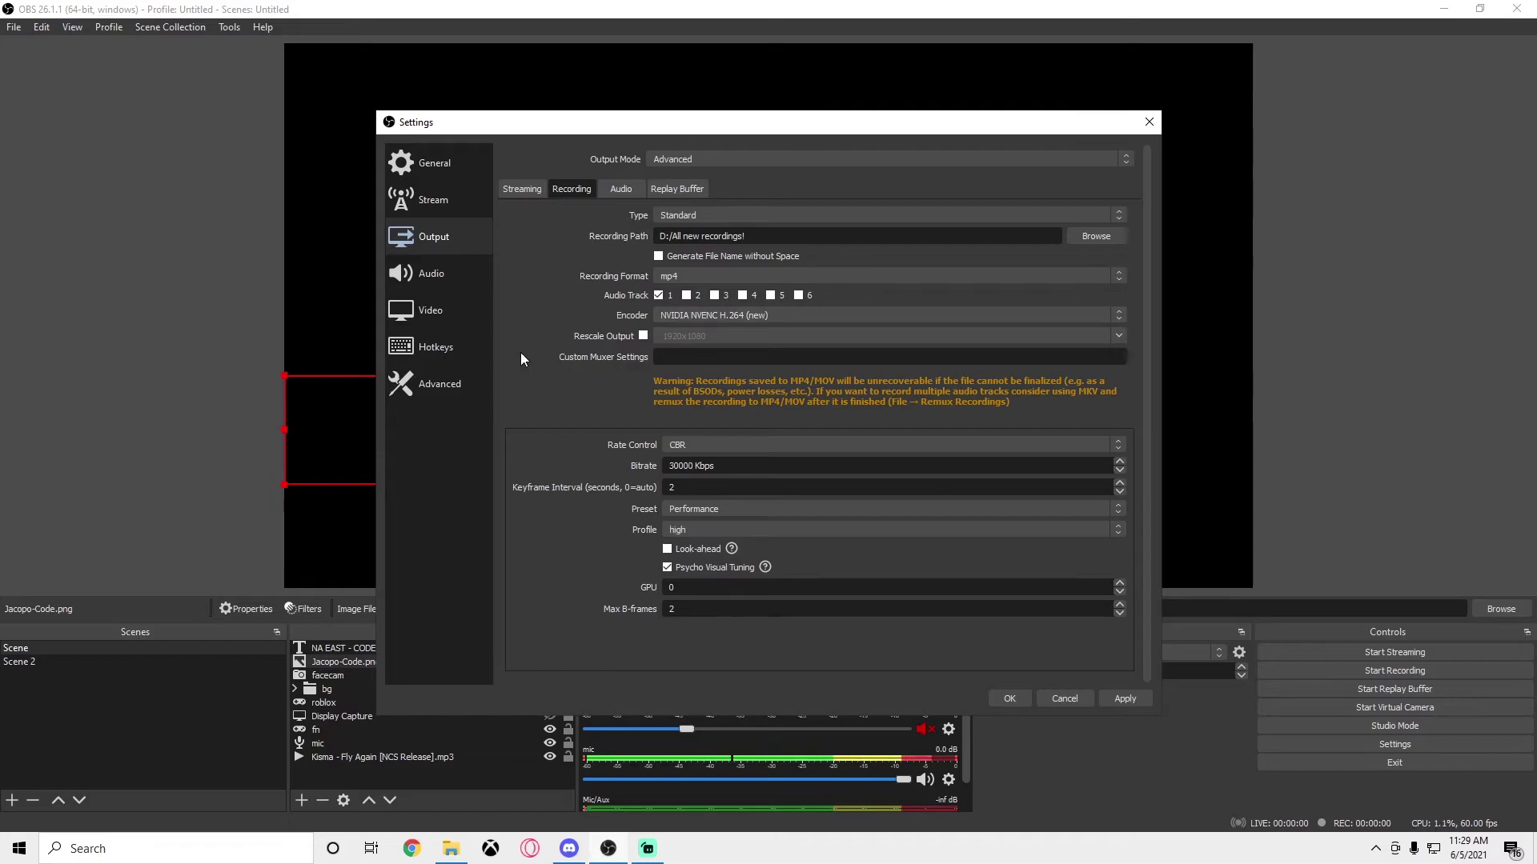
Keep Track 1 audio bitrate at 320 after a glance at Replay Buffer, then go to Video
{"action": "left_click", "coordinate": [624, 190]}
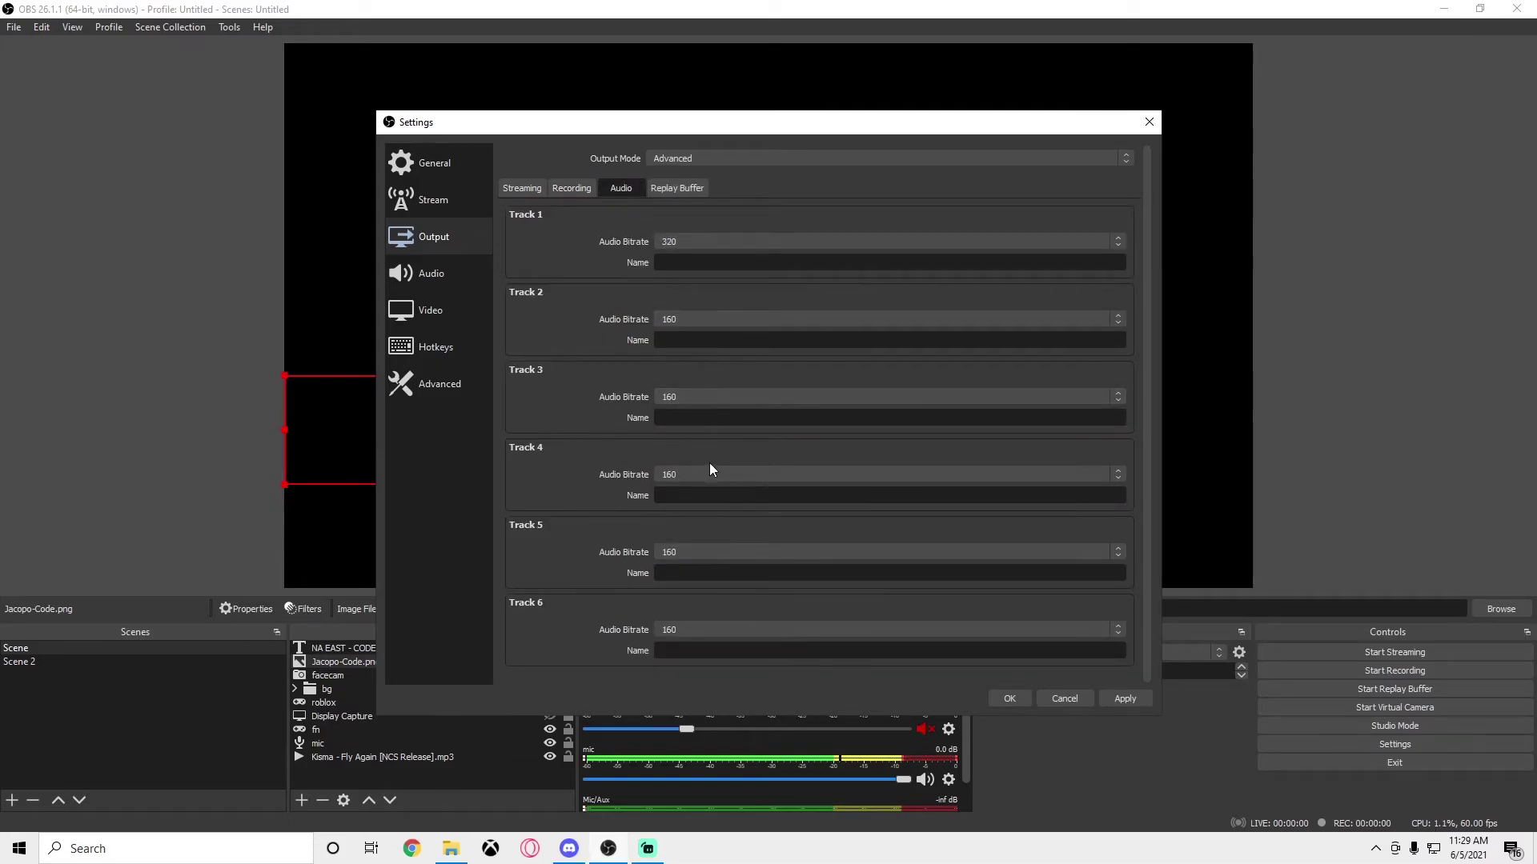
{"action": "left_click", "coordinate": [683, 237]}
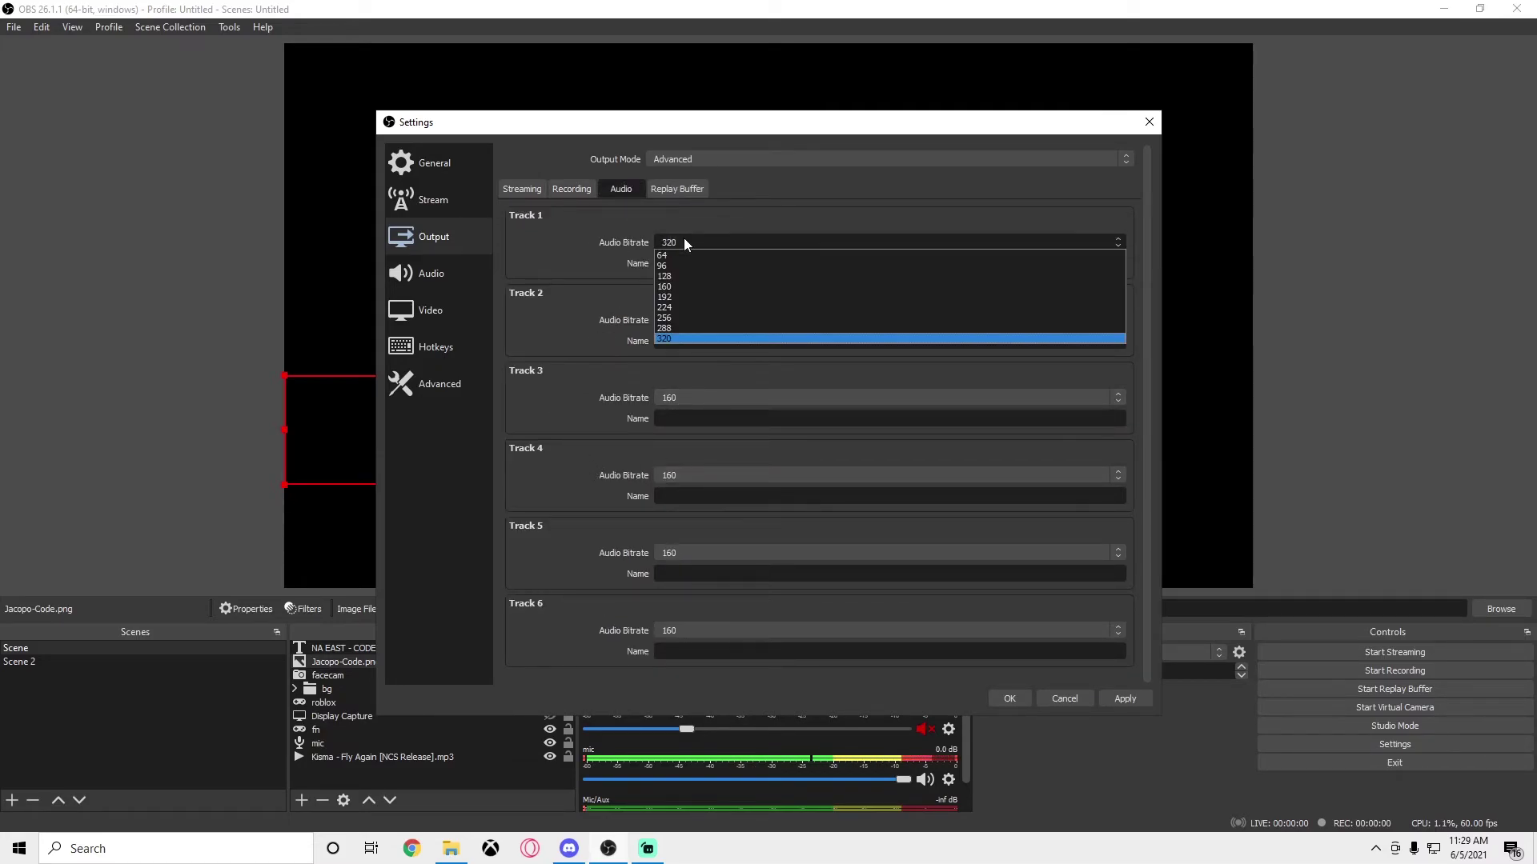
{"action": "left_click", "coordinate": [612, 231]}
{"action": "left_click", "coordinate": [739, 244]}
{"action": "left_click", "coordinate": [588, 216]}
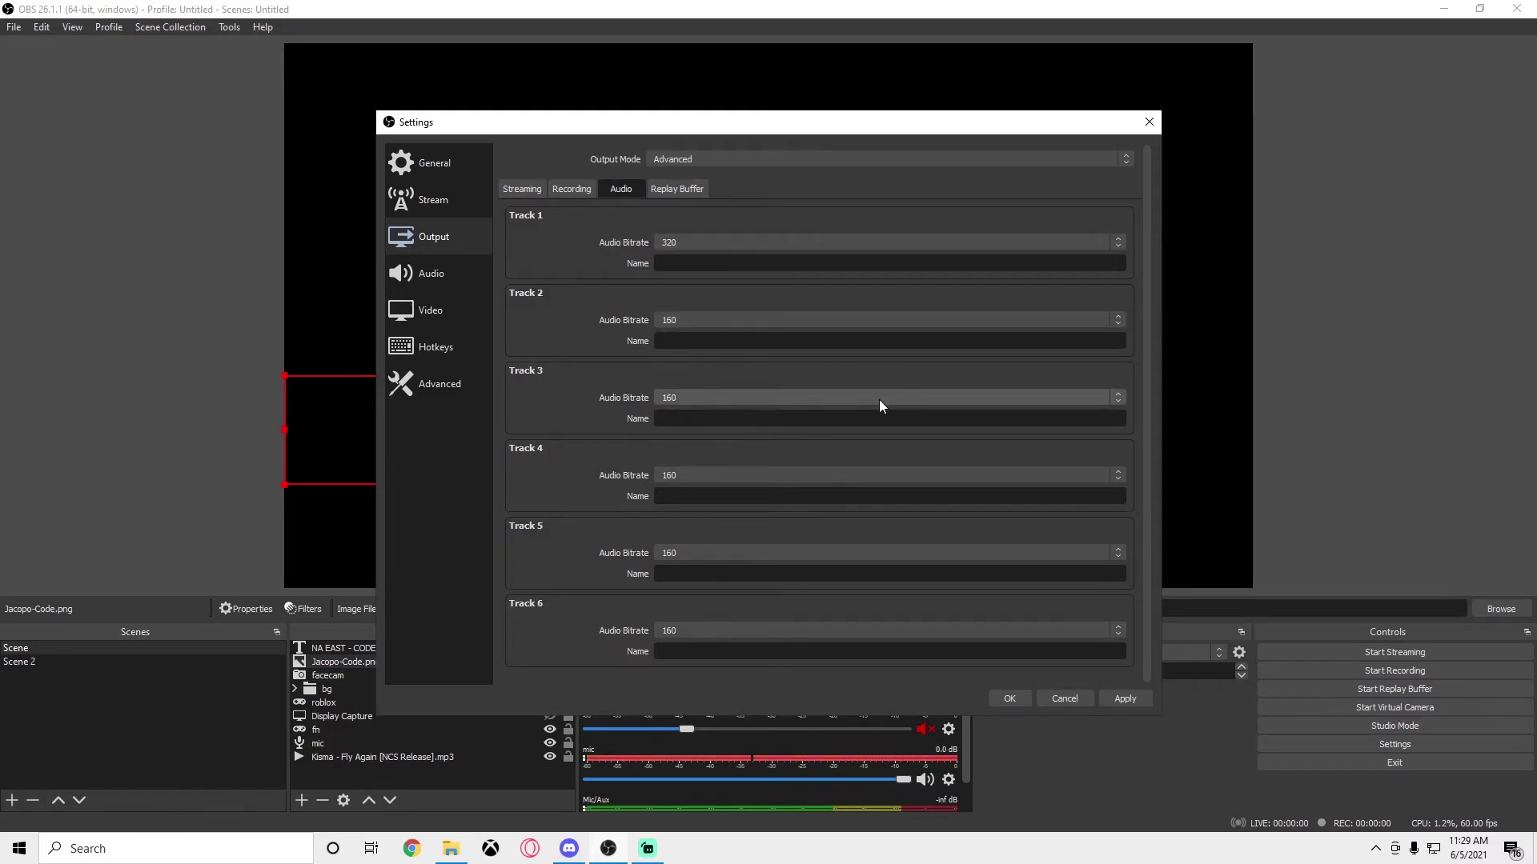
{"action": "left_click", "coordinate": [683, 189]}
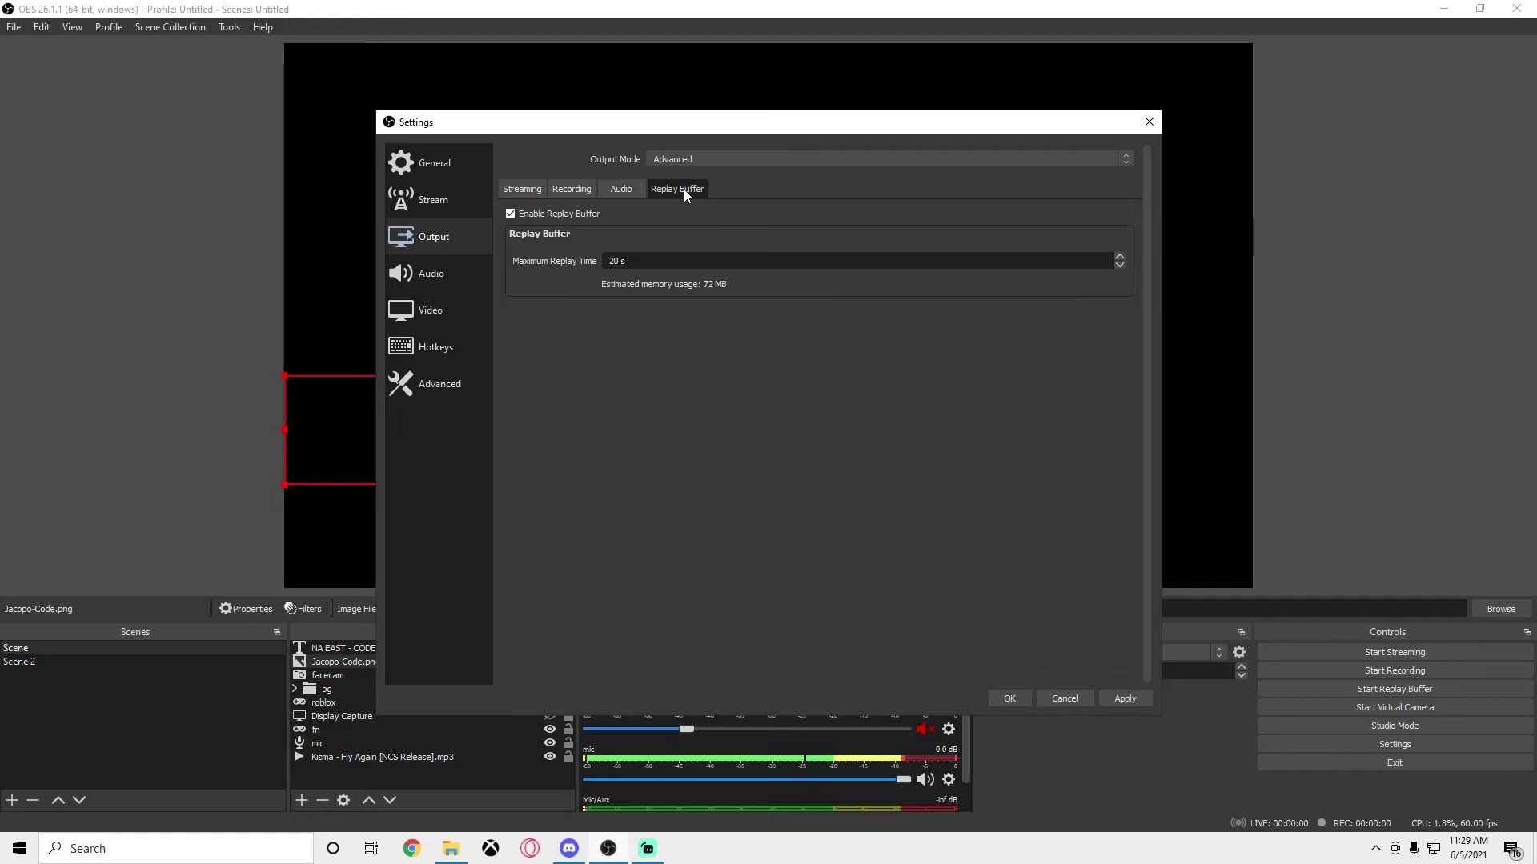
{"action": "left_click", "coordinate": [622, 187]}
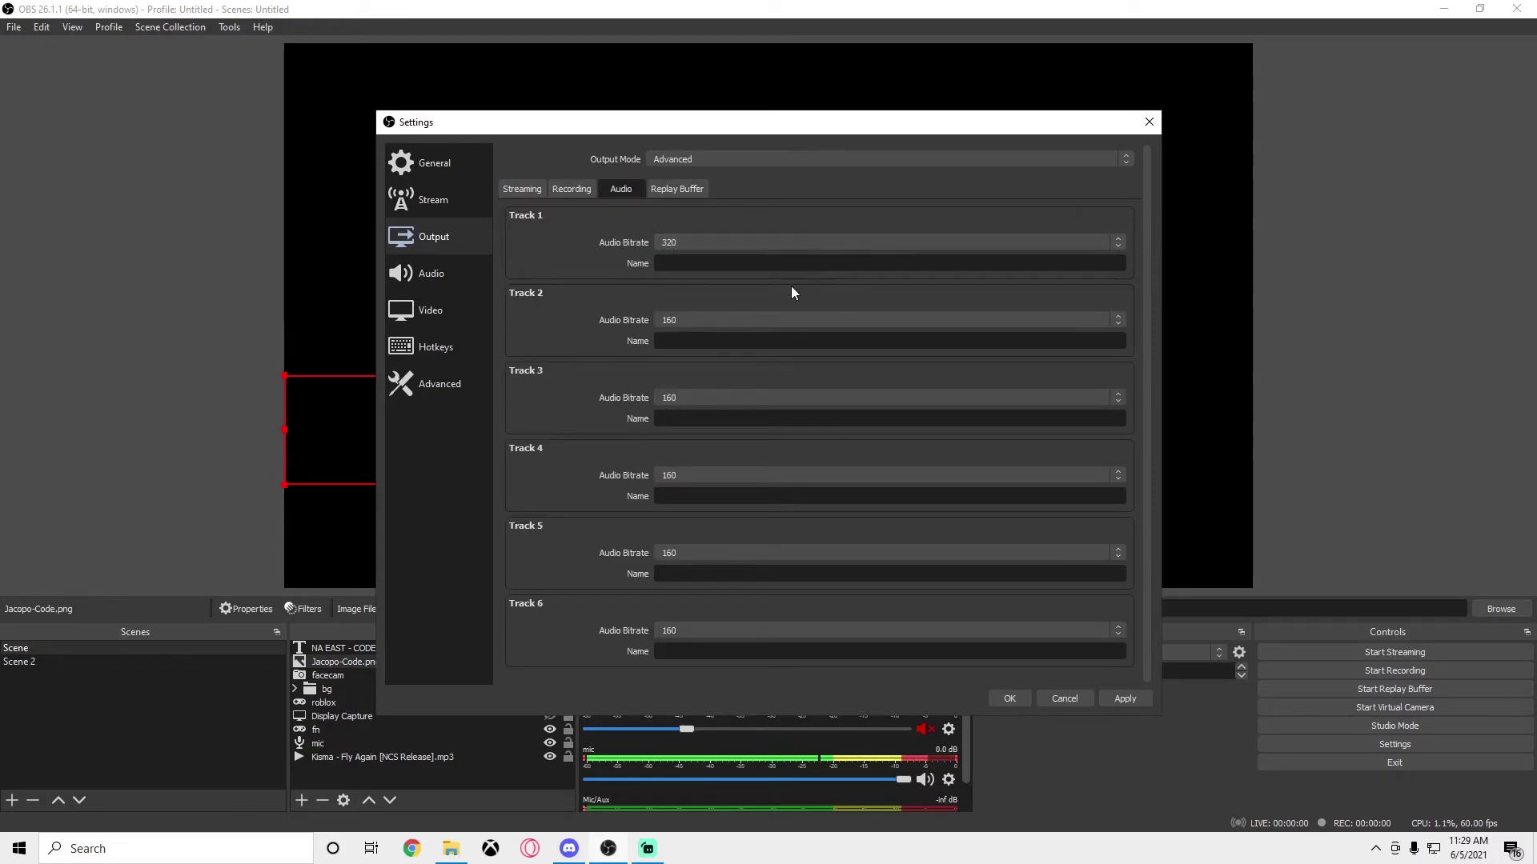
{"action": "left_click", "coordinate": [690, 240]}
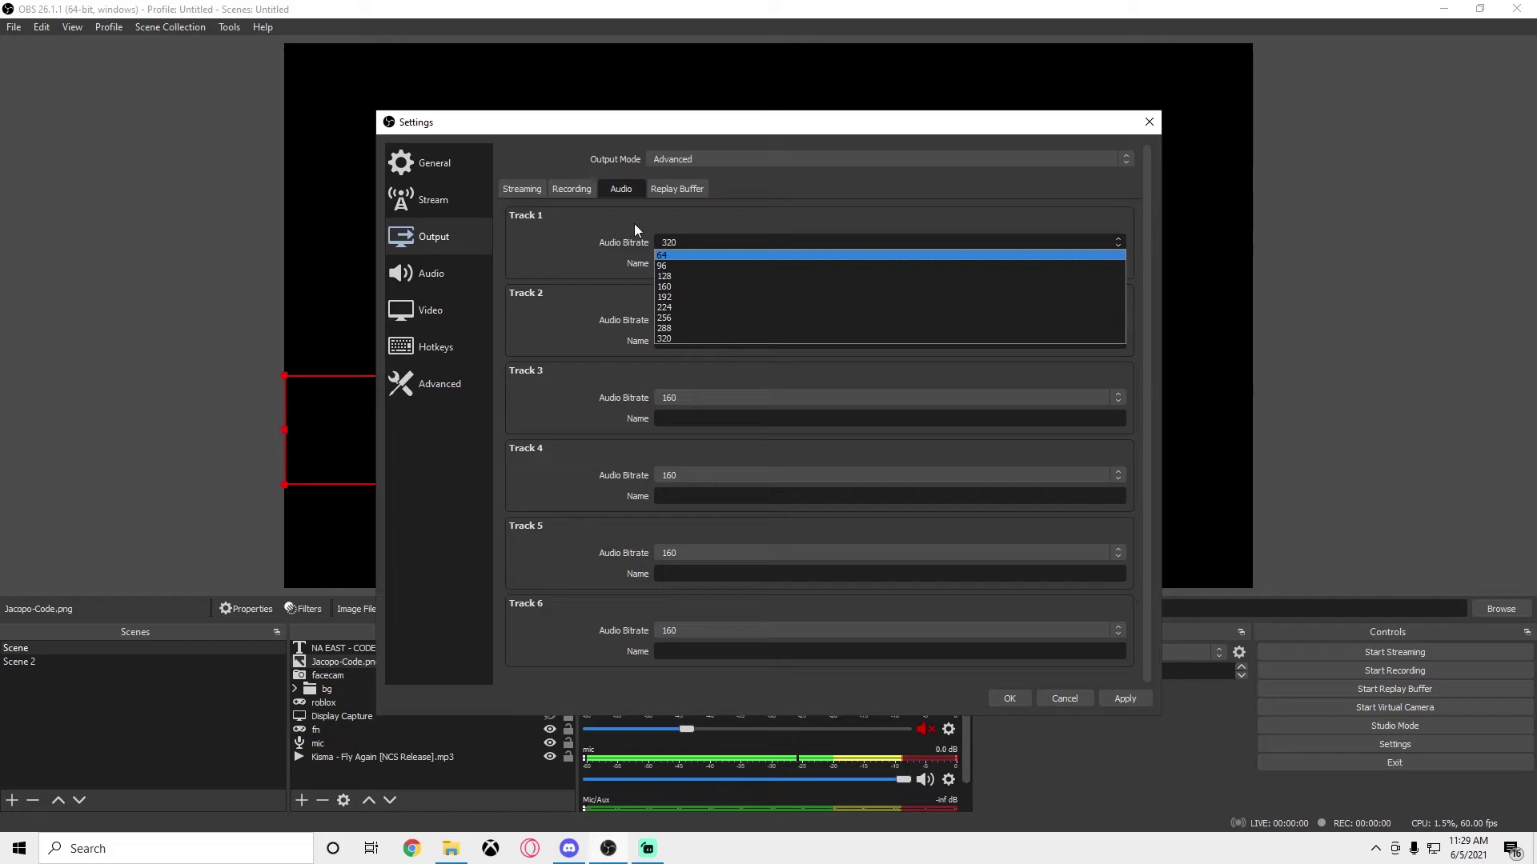
{"action": "left_click", "coordinate": [430, 310]}
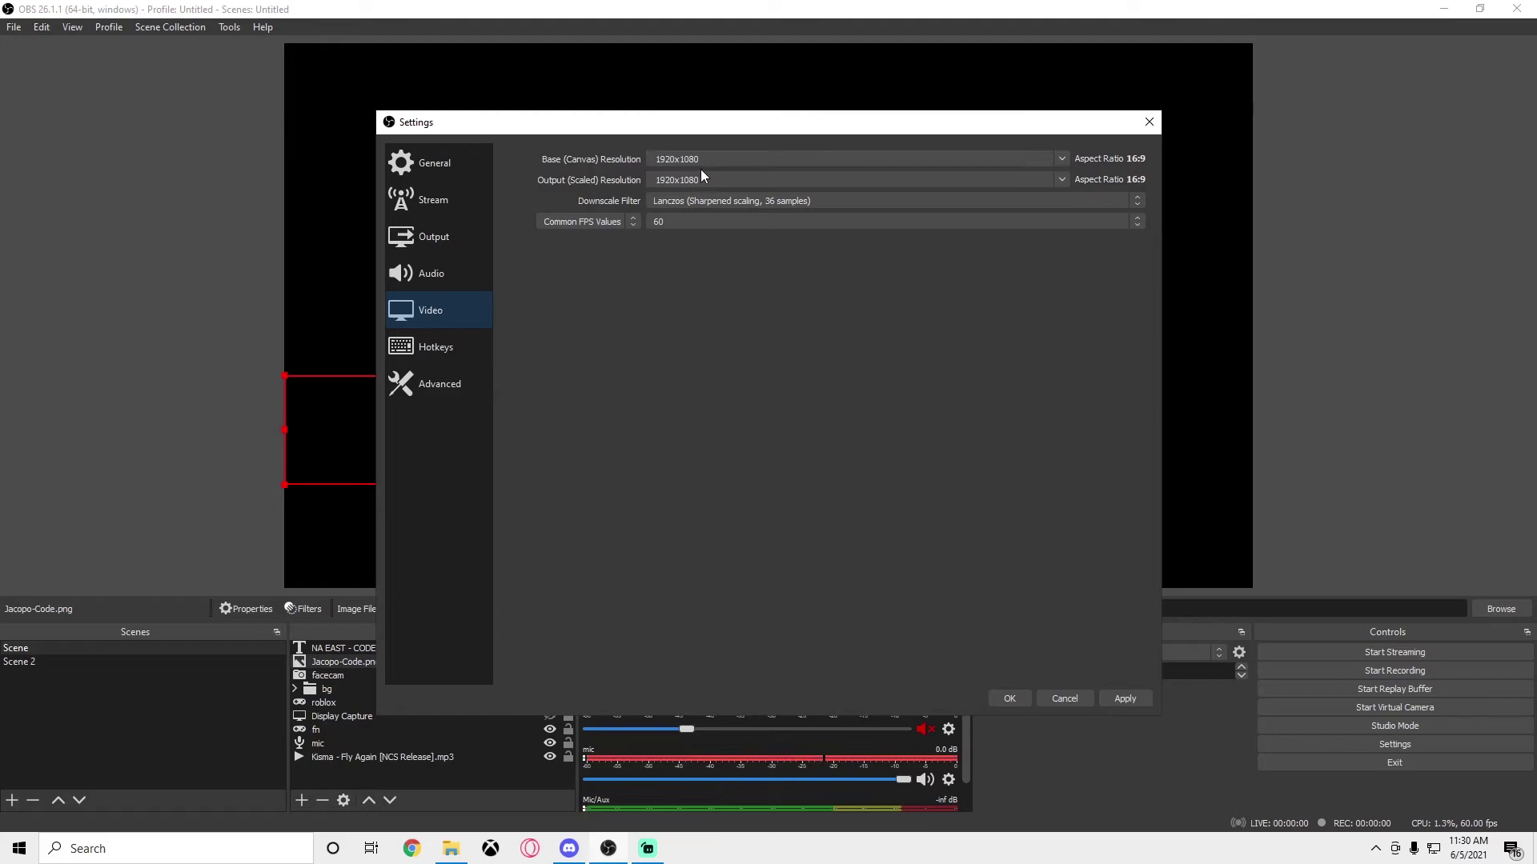
{"action": "left_click", "coordinate": [1062, 180]}
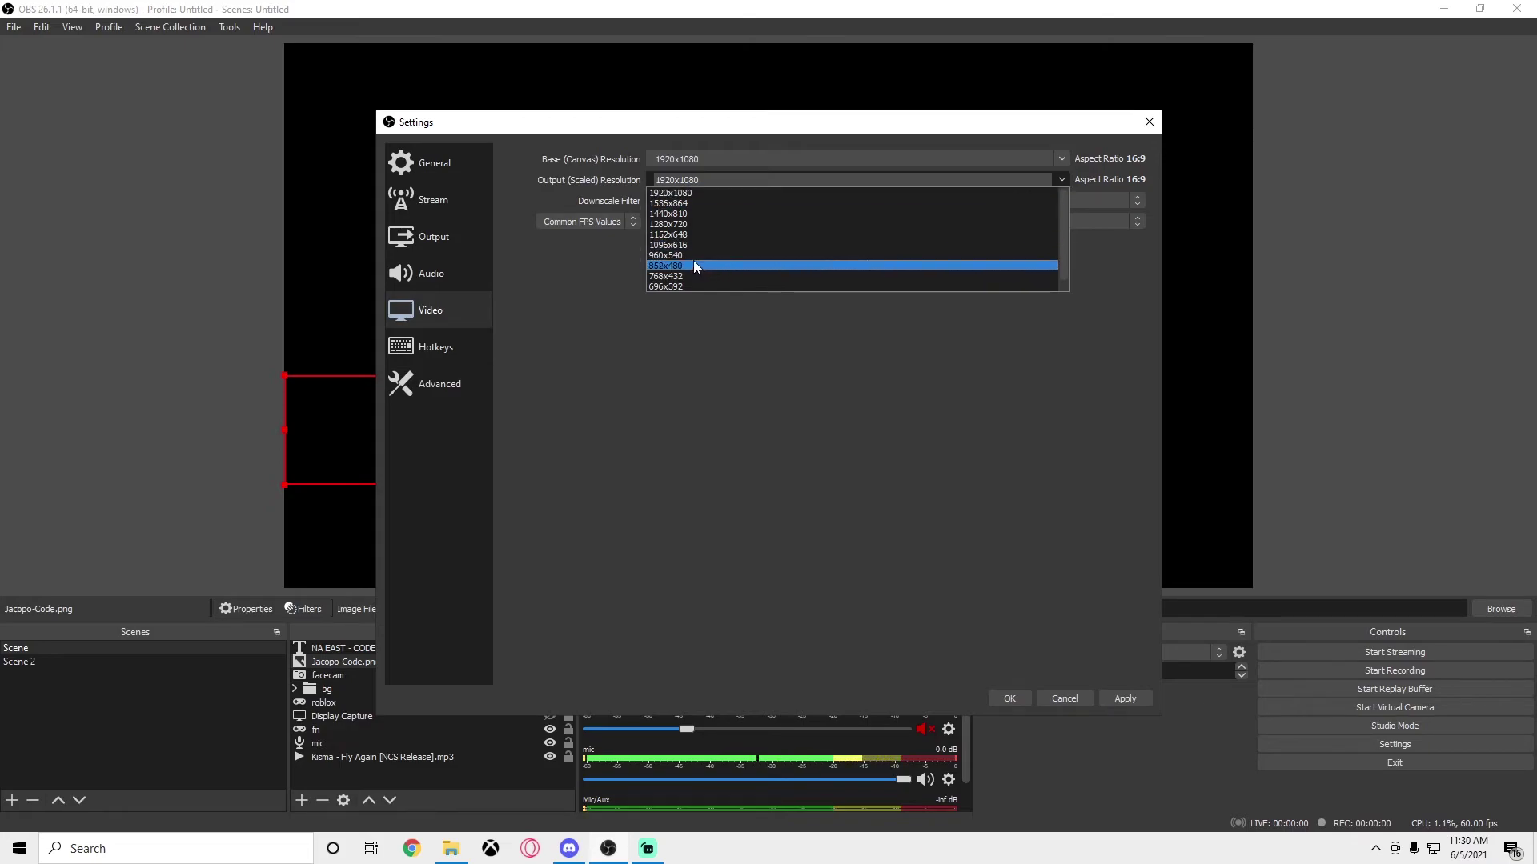
{"action": "left_click", "coordinate": [549, 277]}
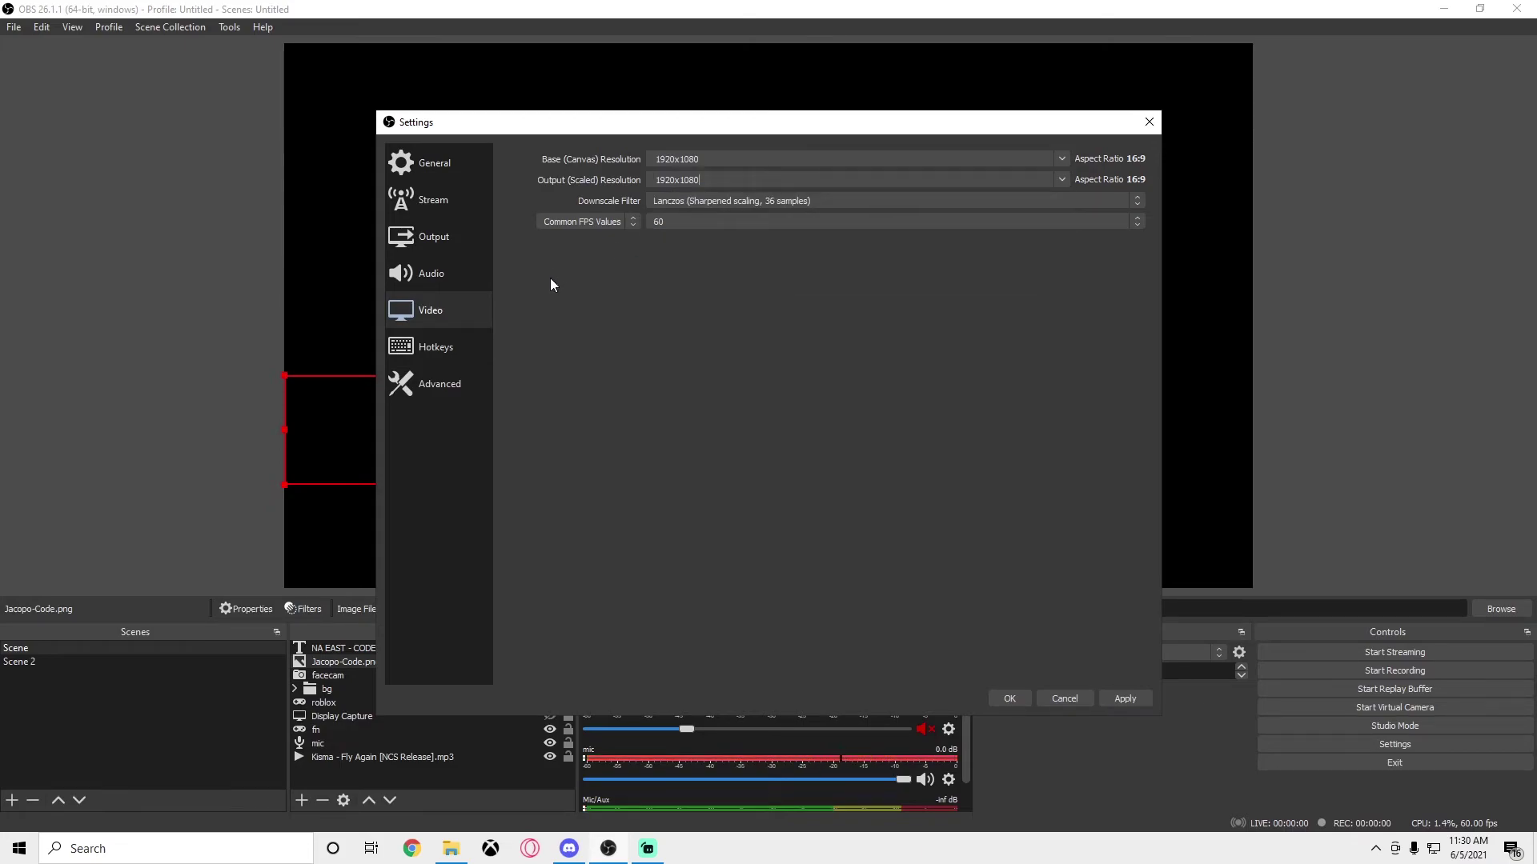
{"action": "left_click", "coordinate": [662, 215]}
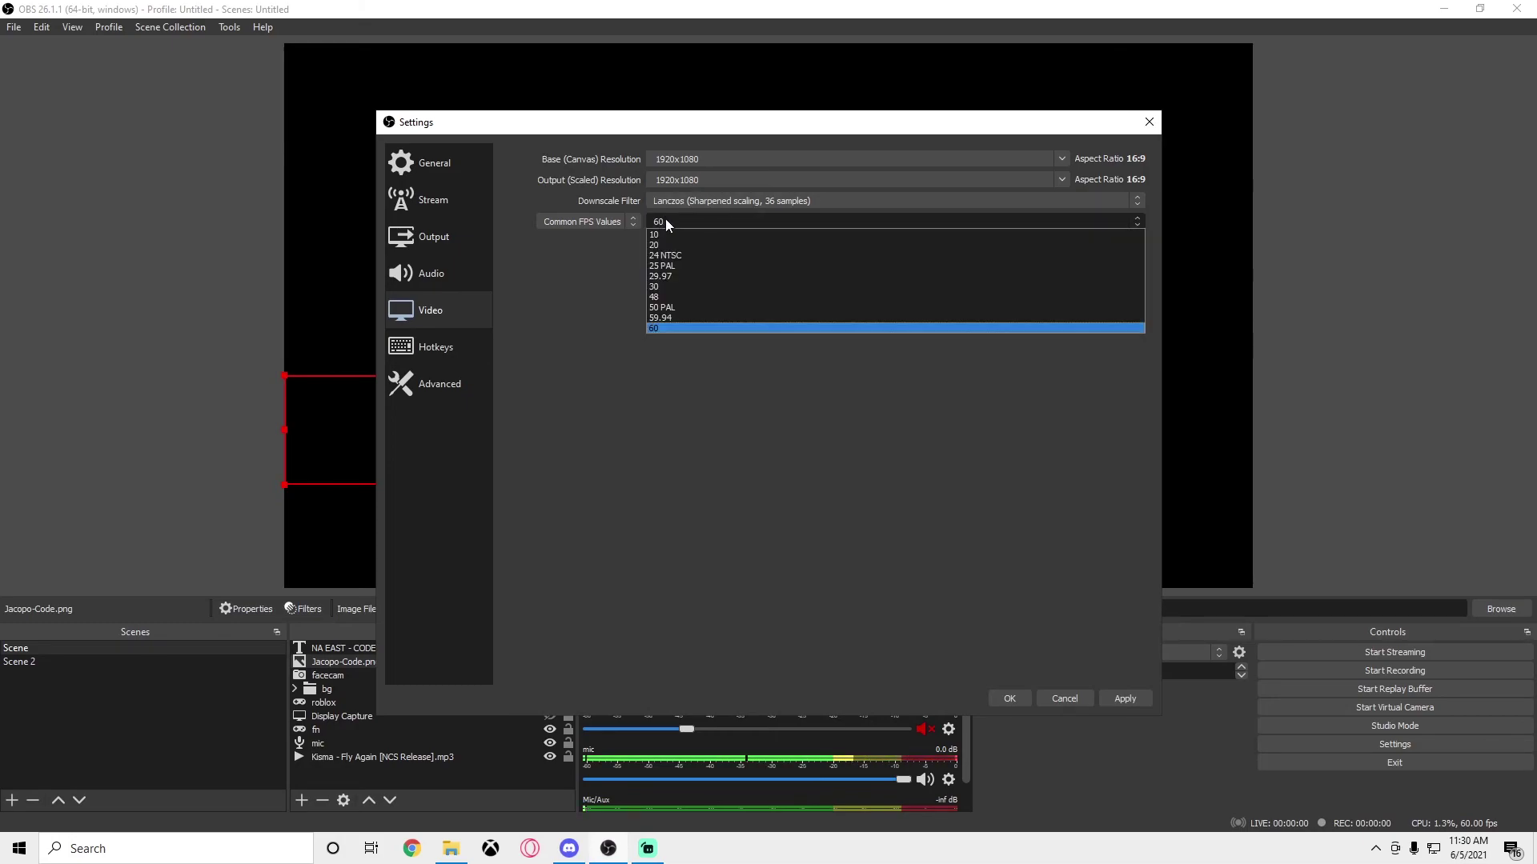
{"action": "left_click", "coordinate": [664, 323]}
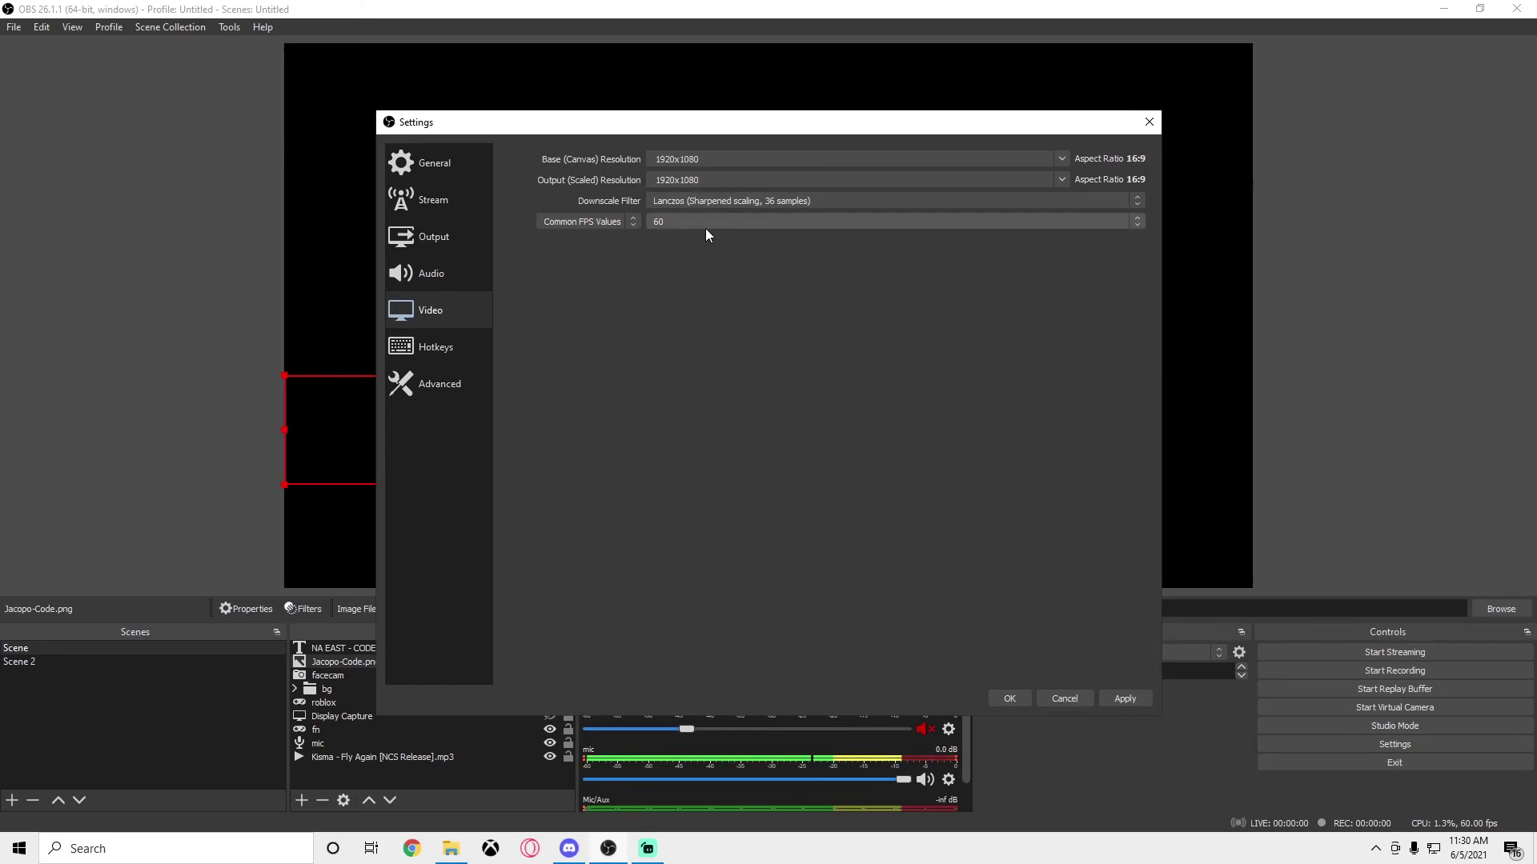
{"action": "left_click", "coordinate": [704, 227]}
{"action": "left_click", "coordinate": [603, 257]}
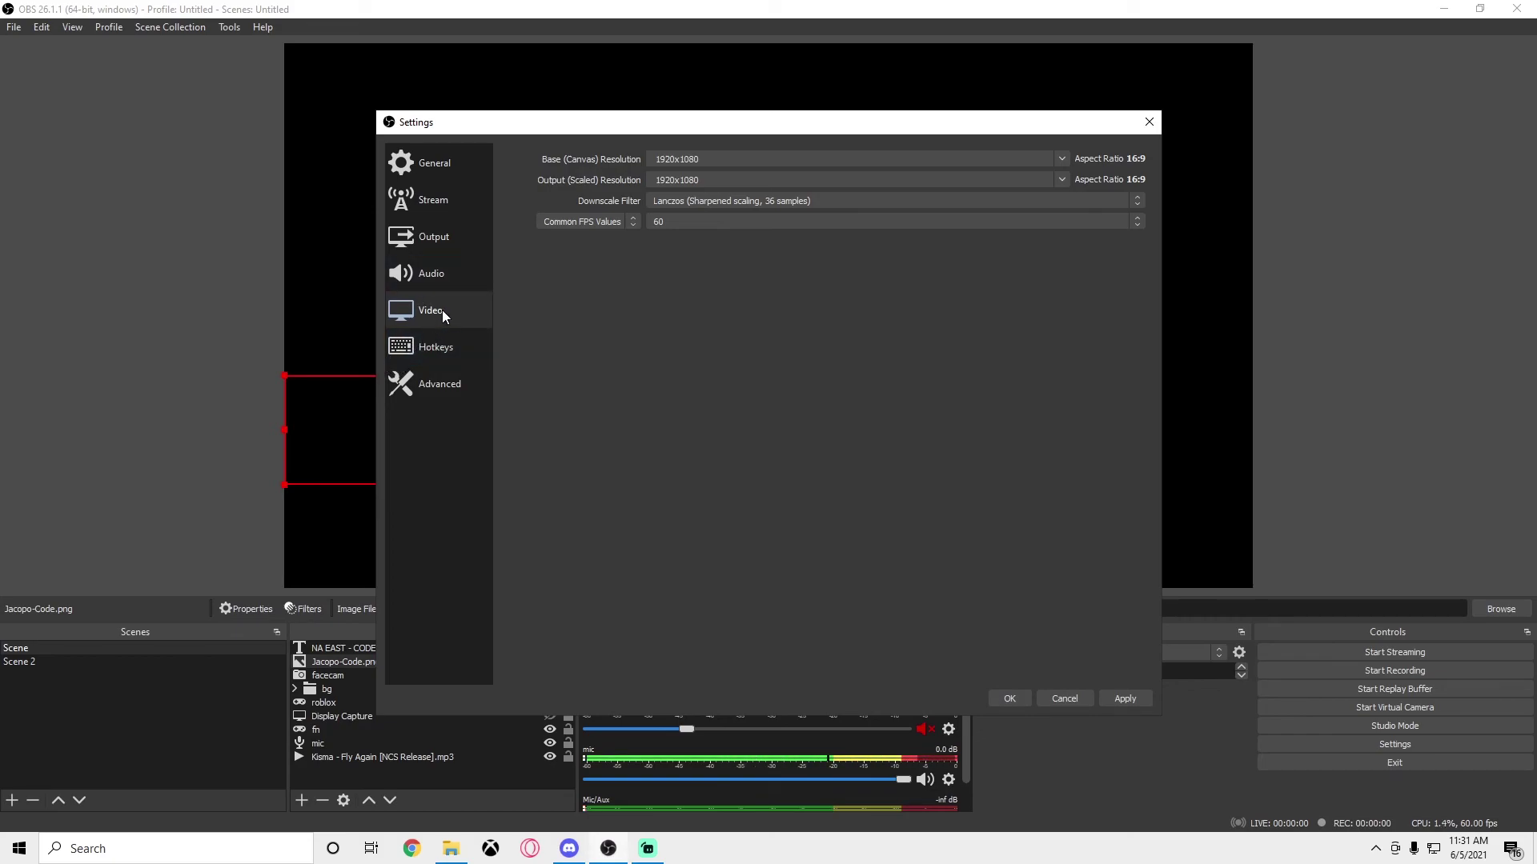
On the Advanced page, confirm Direct3D 11 as the renderer with Normal priority and NV12 format
{"action": "left_click", "coordinate": [440, 383]}
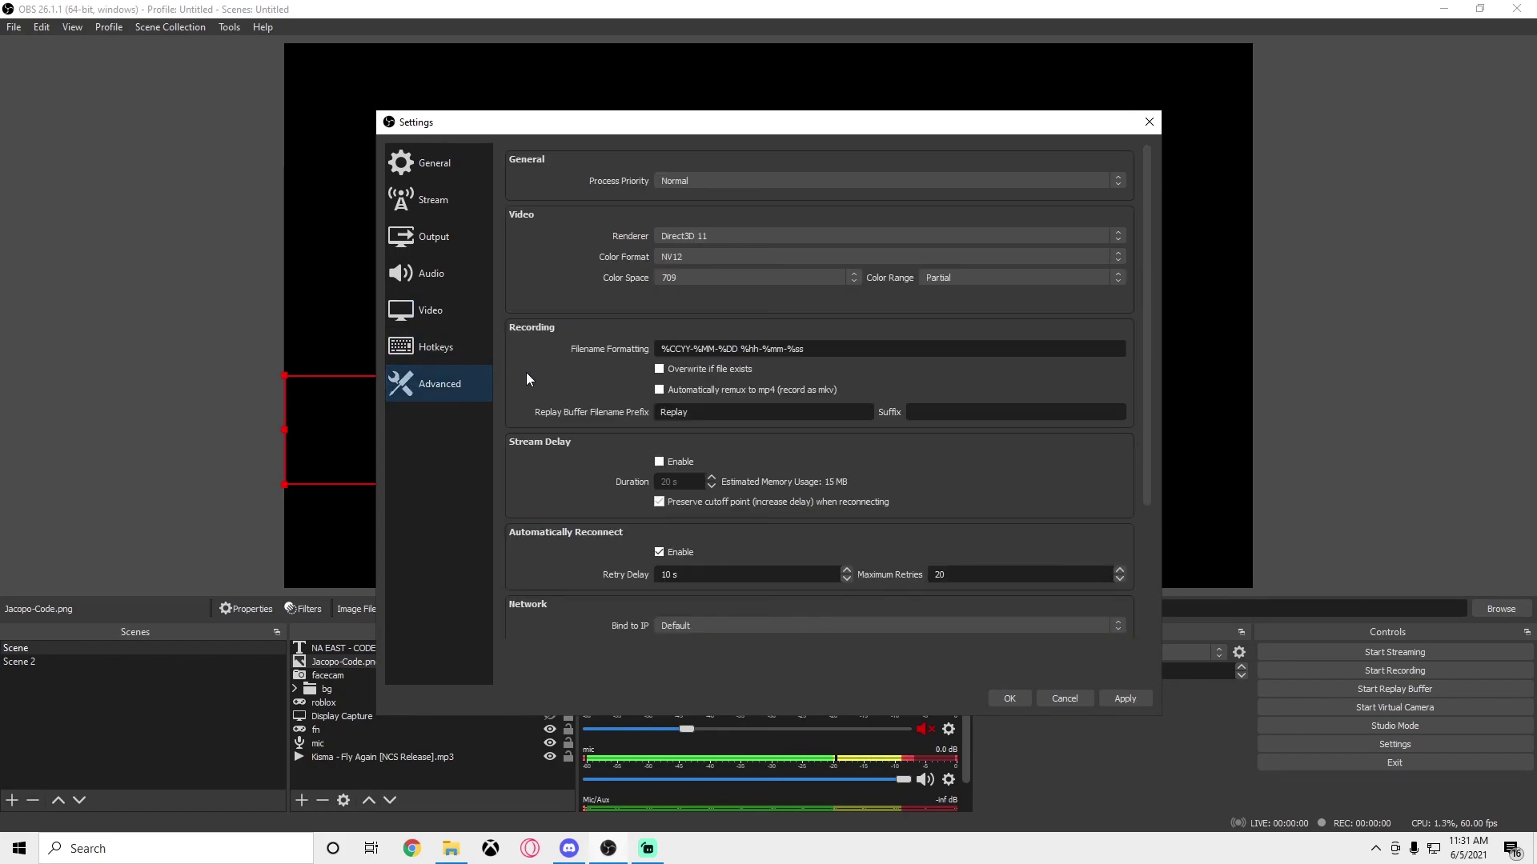
{"action": "scroll", "coordinate": [556, 275], "scroll_direction": "down", "scroll_amount": 4}
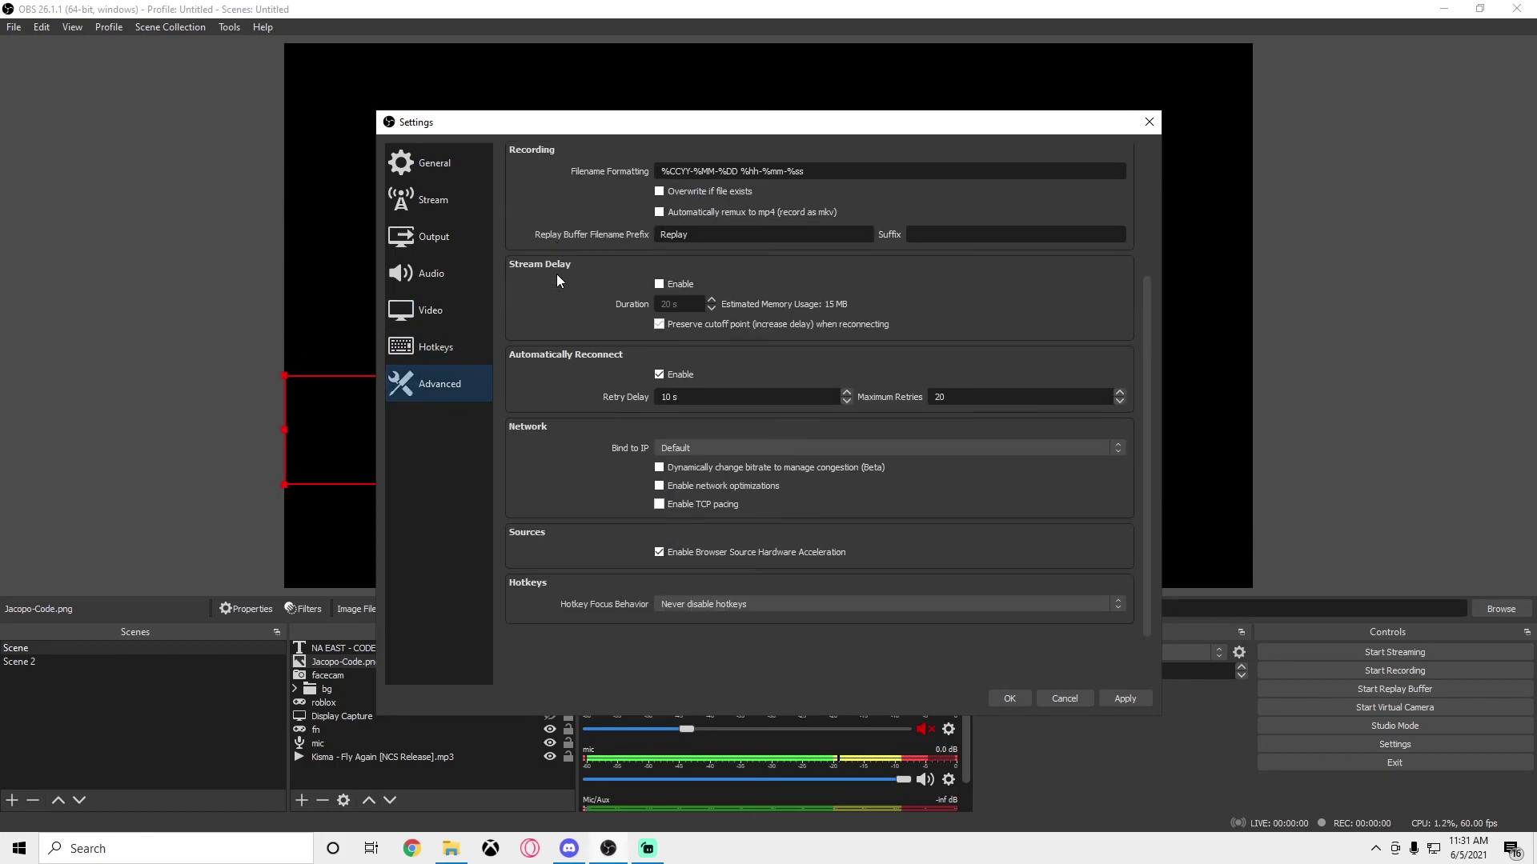
{"action": "scroll", "coordinate": [556, 279], "scroll_direction": "up", "scroll_amount": 4}
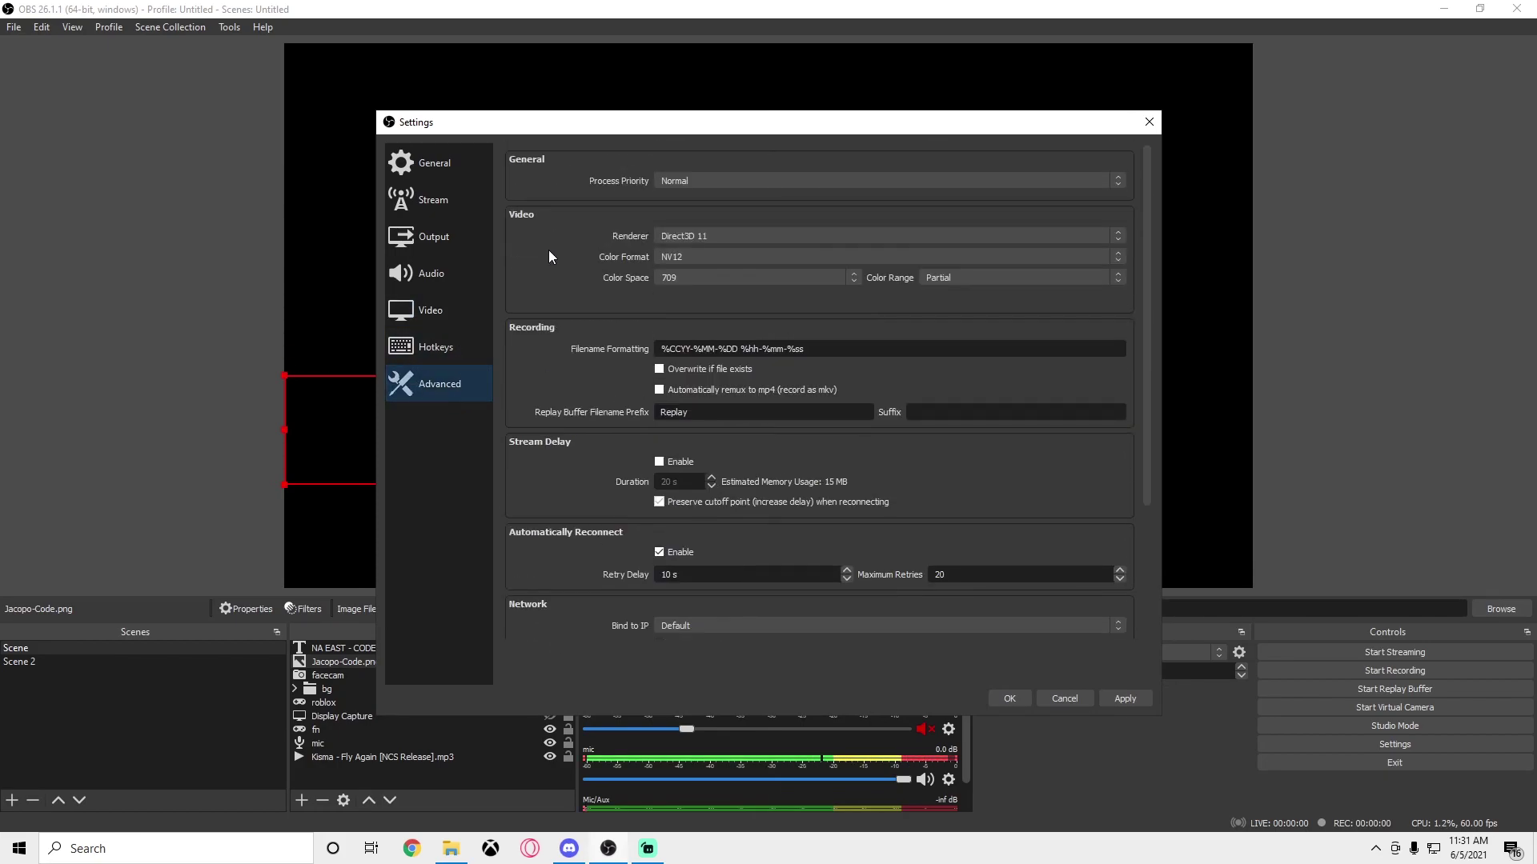
{"action": "left_click", "coordinate": [653, 234]}
{"action": "left_click", "coordinate": [674, 229]}
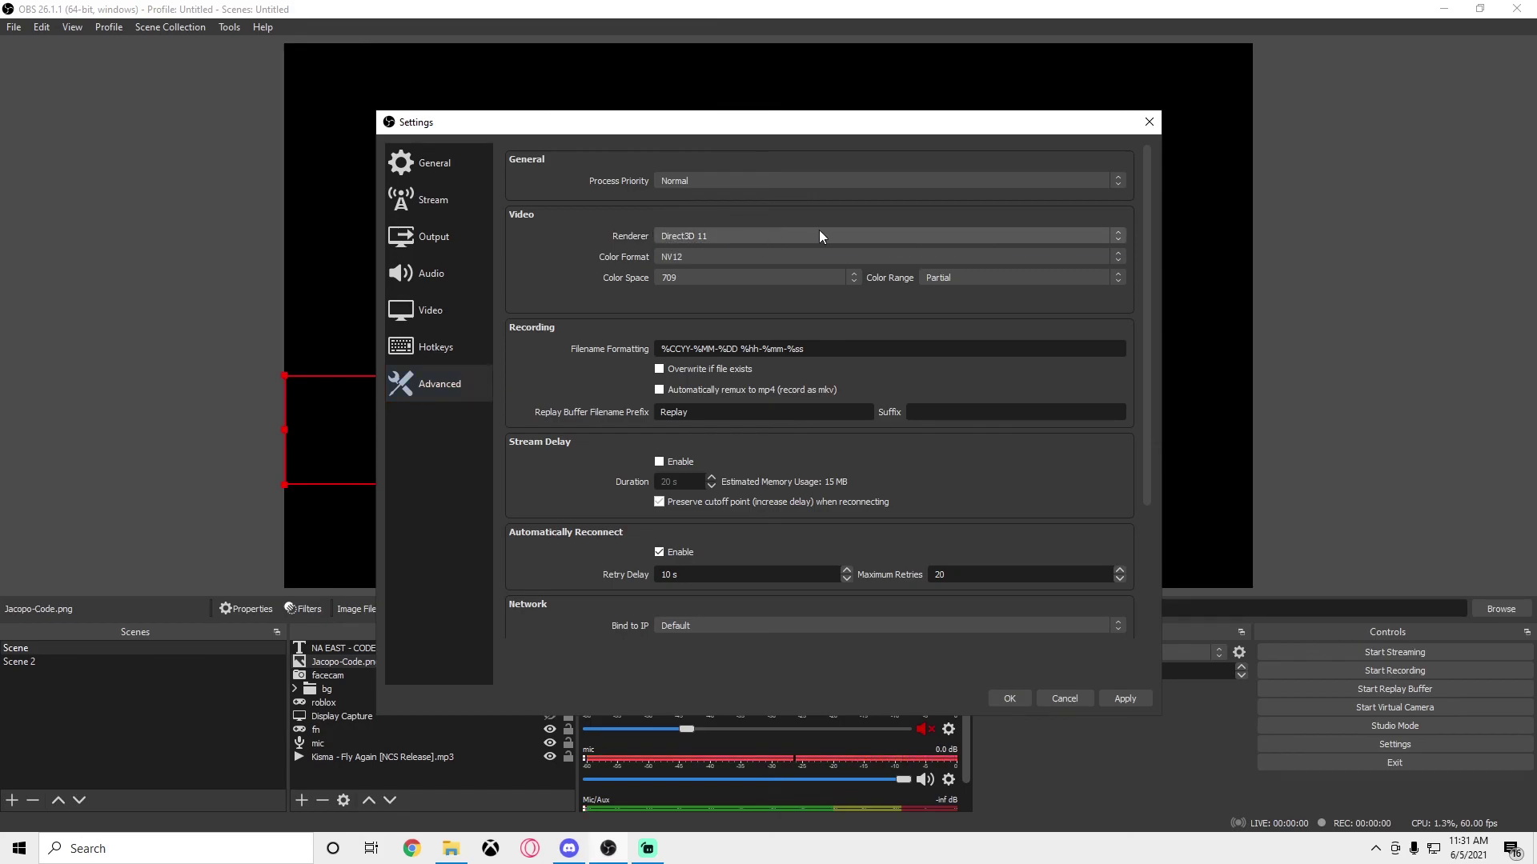
{"action": "left_click", "coordinate": [818, 235]}
{"action": "left_click", "coordinate": [661, 236]}
{"action": "scroll", "coordinate": [593, 374], "scroll_direction": "down", "scroll_amount": 4}
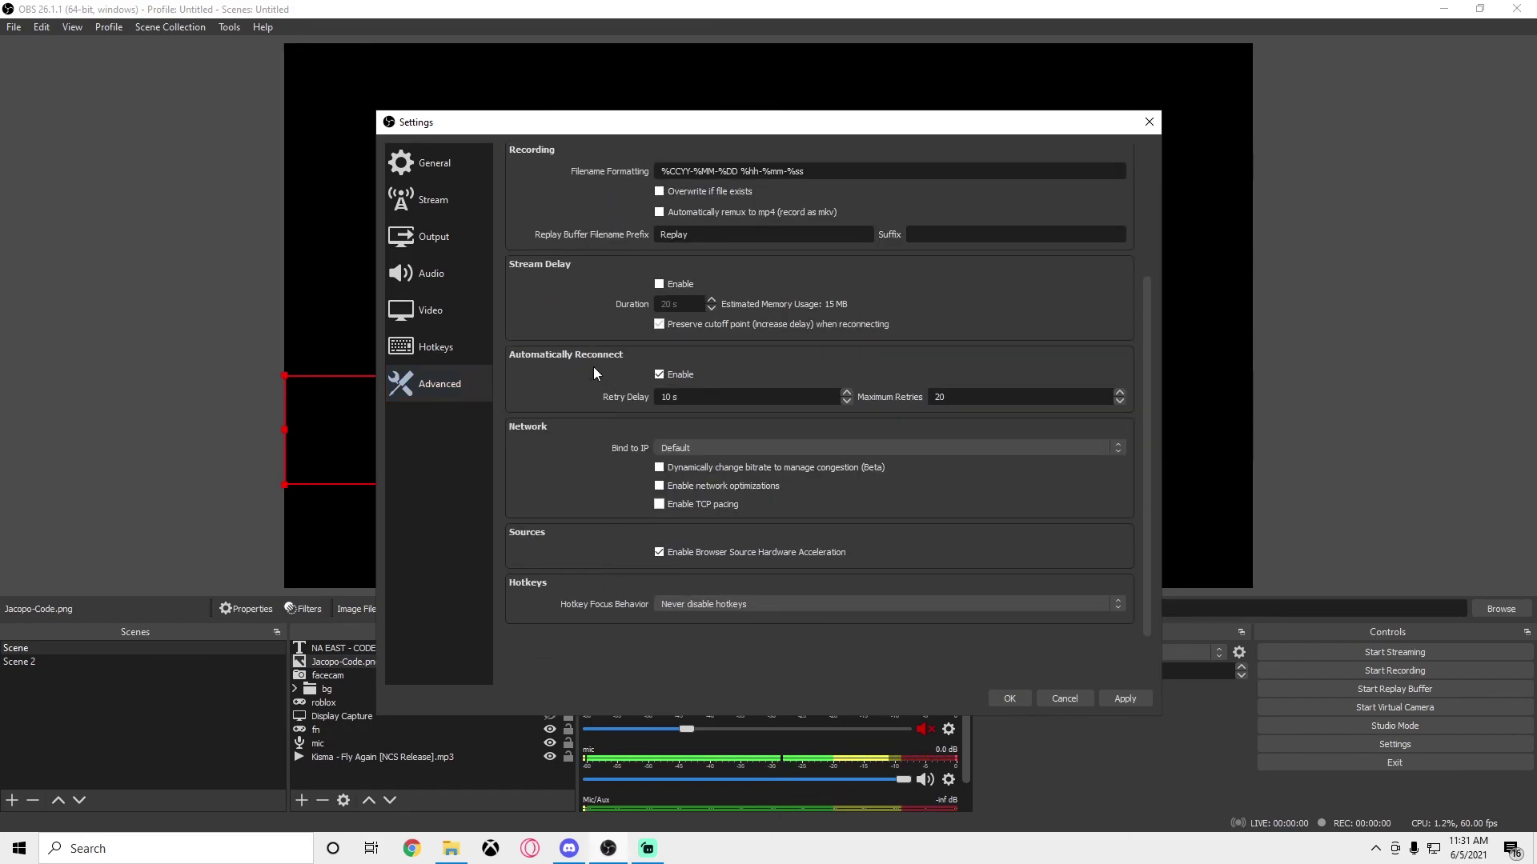
{"action": "scroll", "coordinate": [605, 282], "scroll_direction": "up", "scroll_amount": 4}
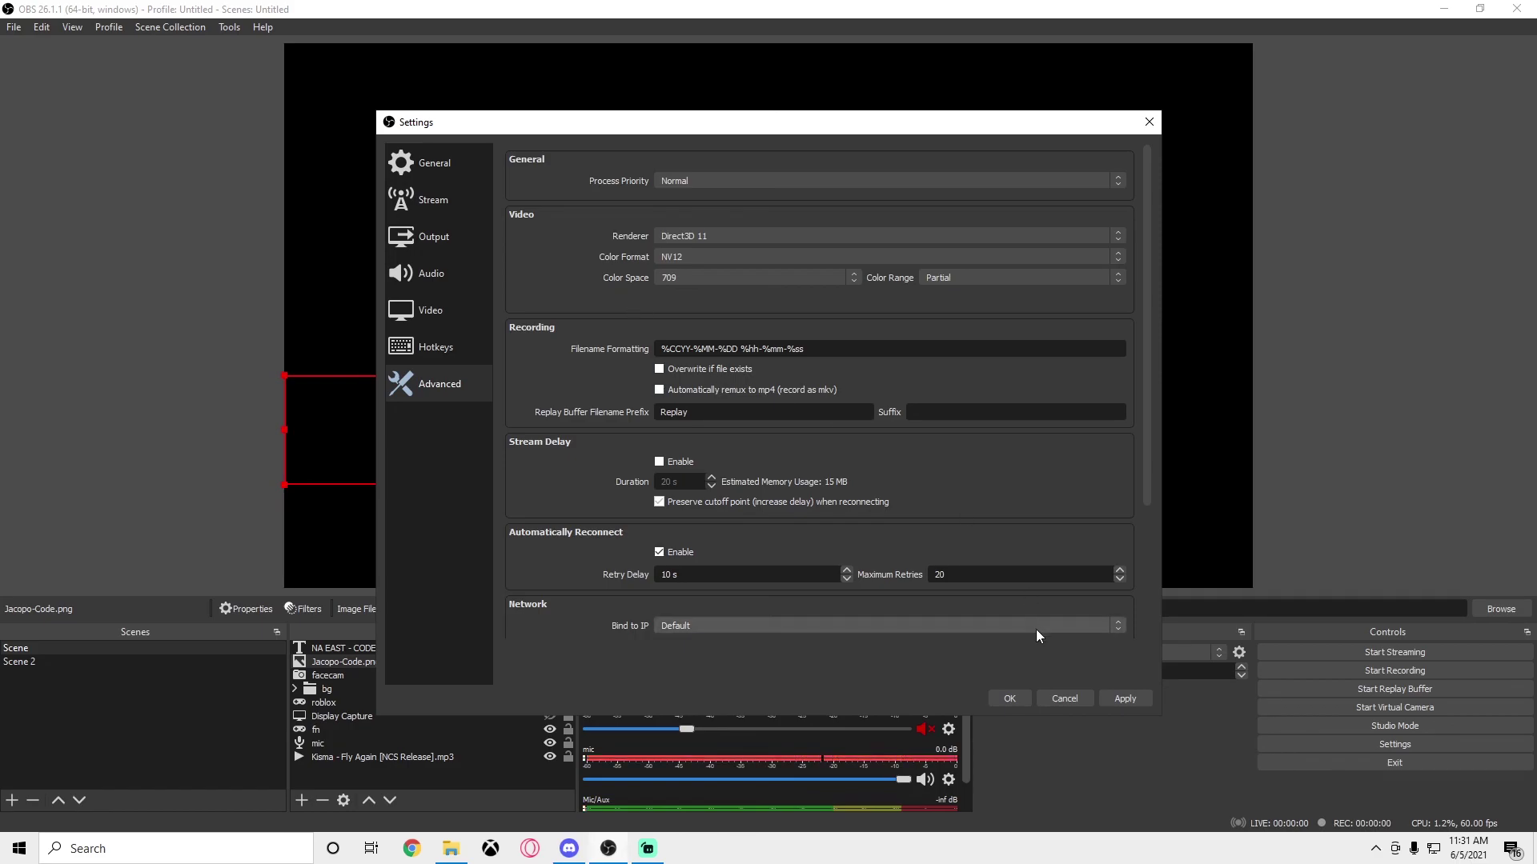
Cancel the Settings dialog to return to OBS Studio's main window
{"action": "left_click", "coordinate": [1052, 697]}
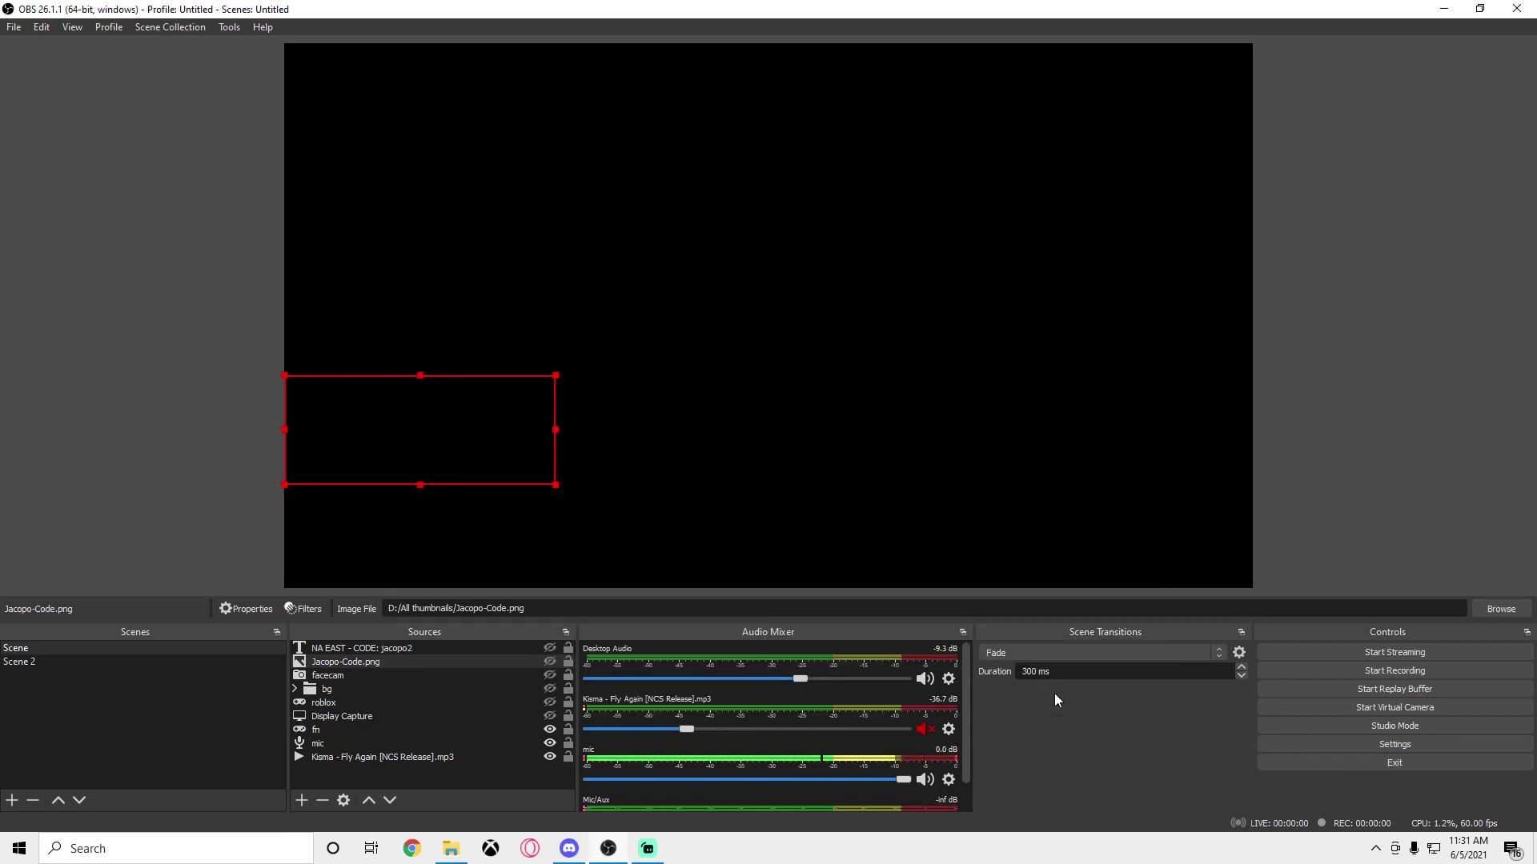